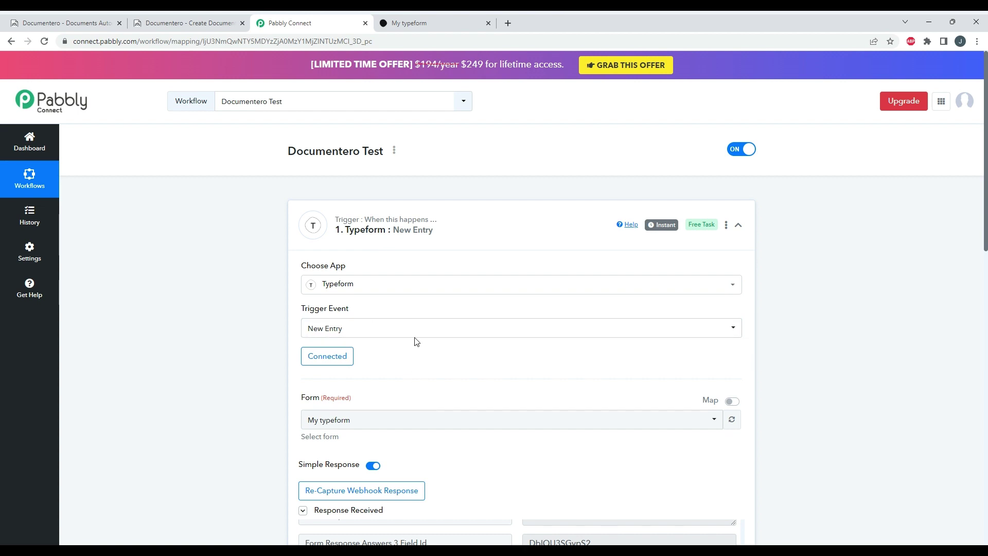
# - Choose 'Generate Document and Send as Email Attachment' as the Documentero step's action event
pyautogui.scroll(-3, 417, 342)
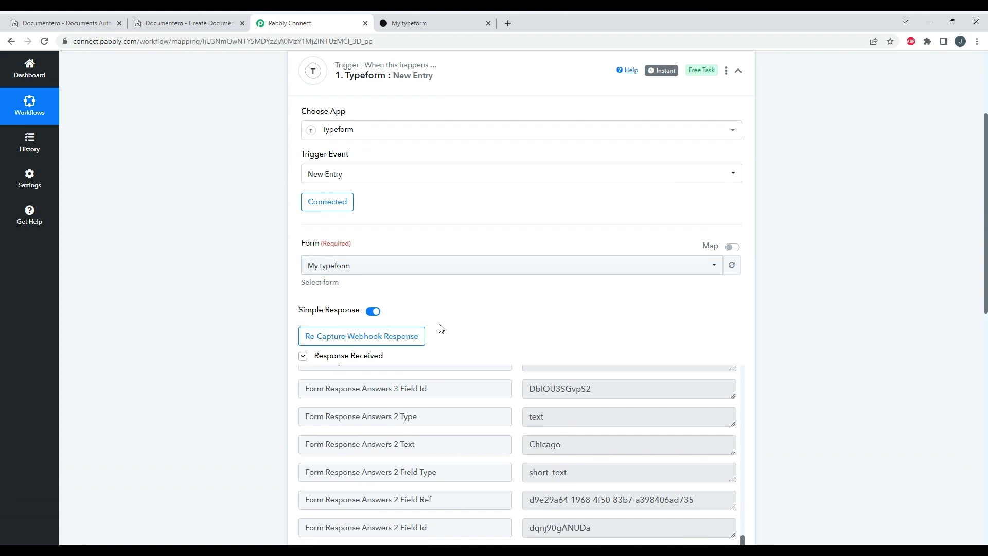
pyautogui.scroll(-7, 463, 309)
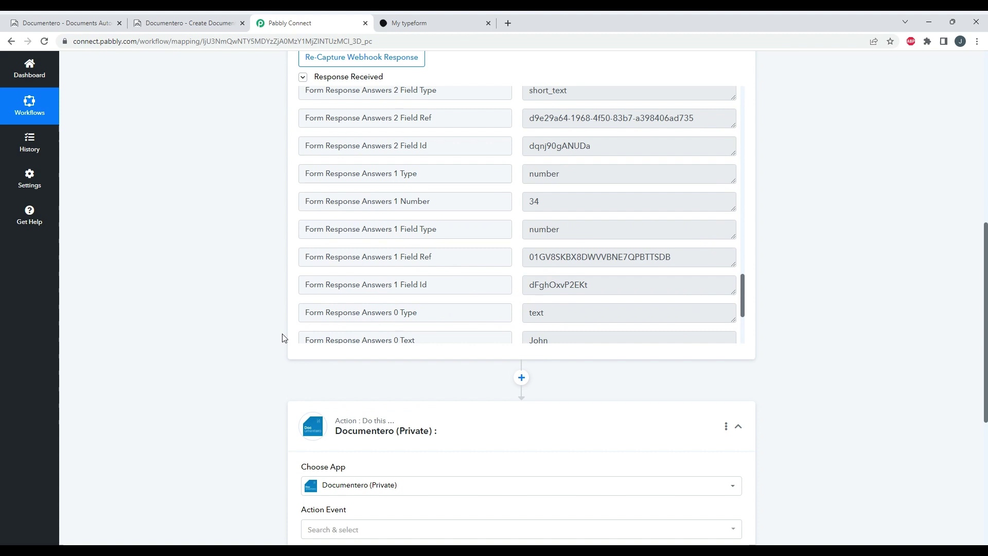
pyautogui.scroll(-4, 284, 329)
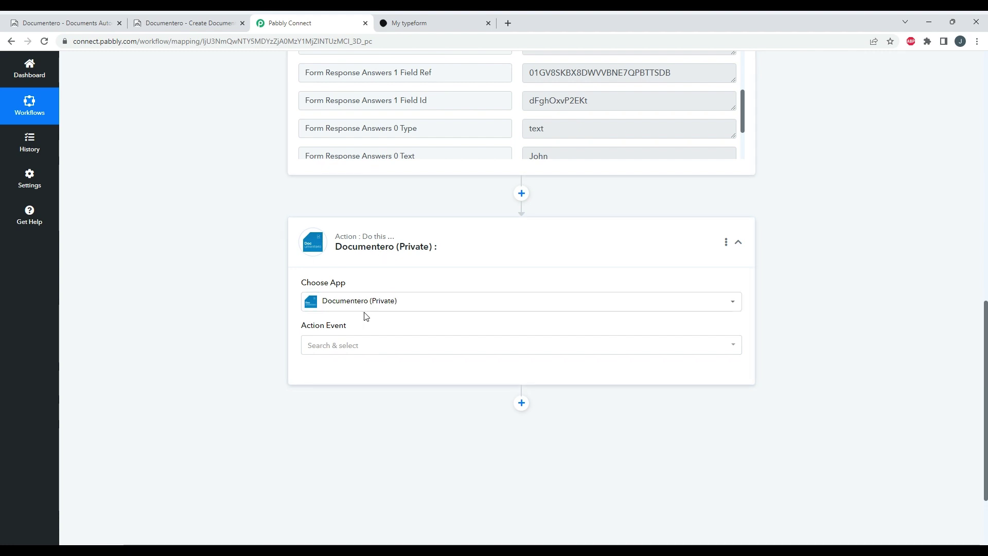
pyautogui.click(342, 346)
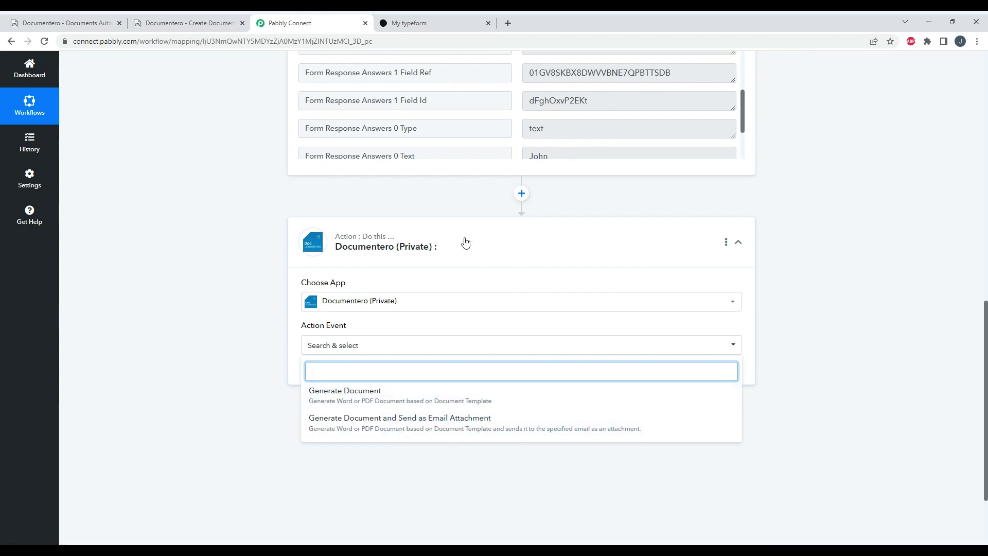
pyautogui.scroll(5, 489, 237)
pyautogui.scroll(-3, 488, 237)
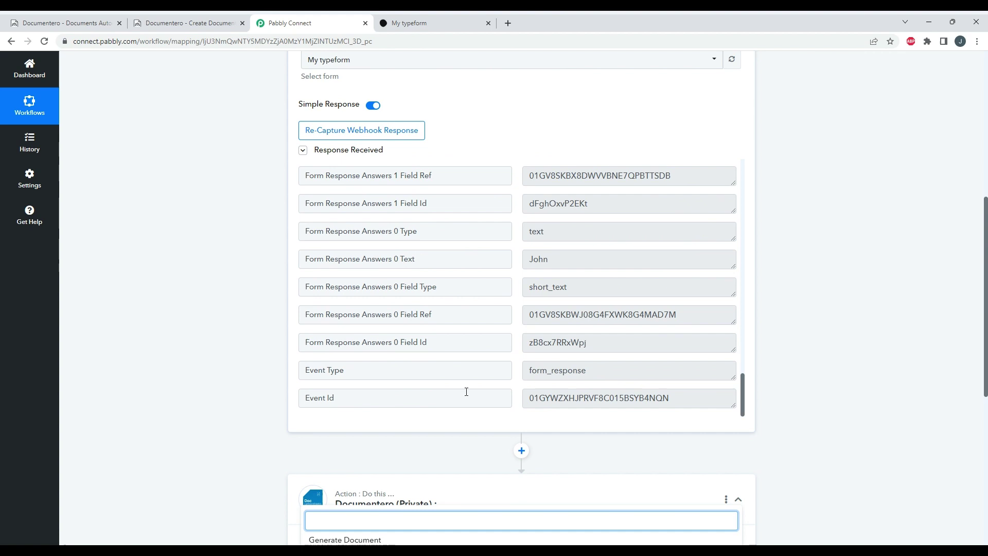
pyautogui.scroll(-2, 280, 371)
pyautogui.click(426, 481)
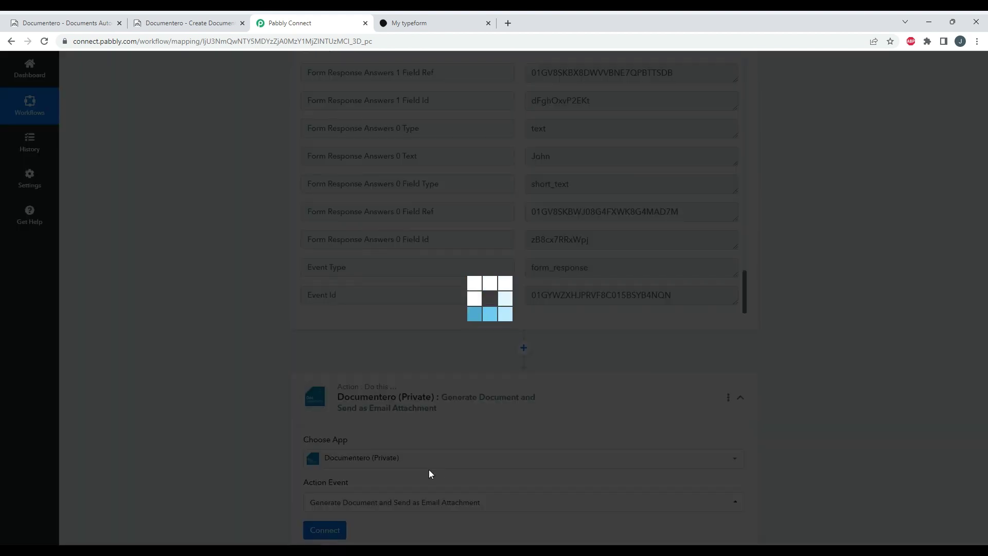
pyautogui.scroll(-1, 426, 449)
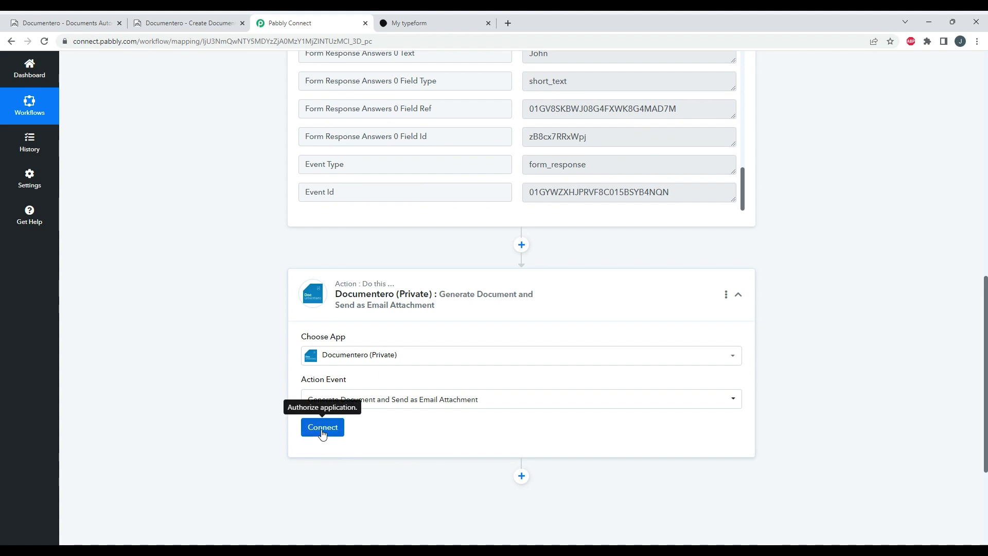
# - Copy the API key from Documentero's Your Account page
pyautogui.click(215, 26)
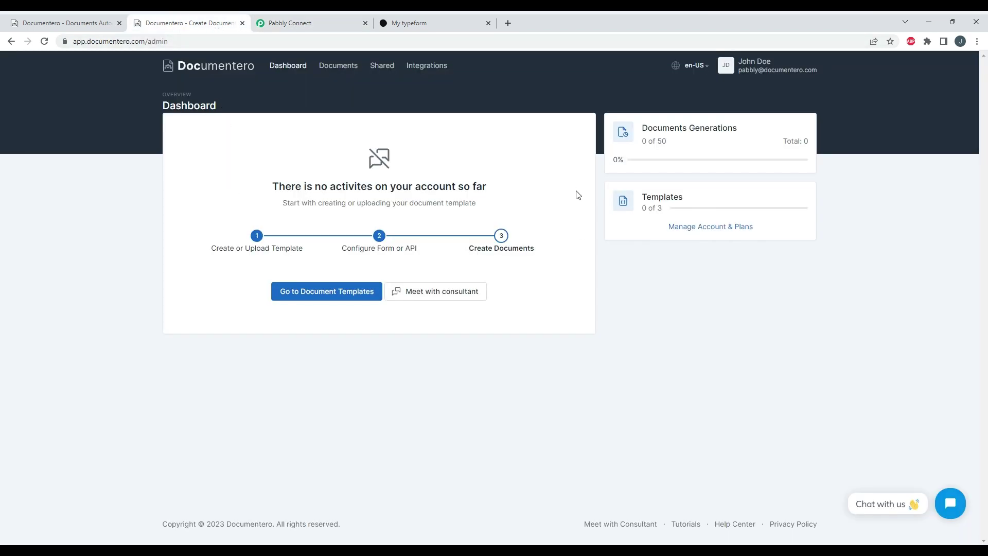
pyautogui.click(735, 68)
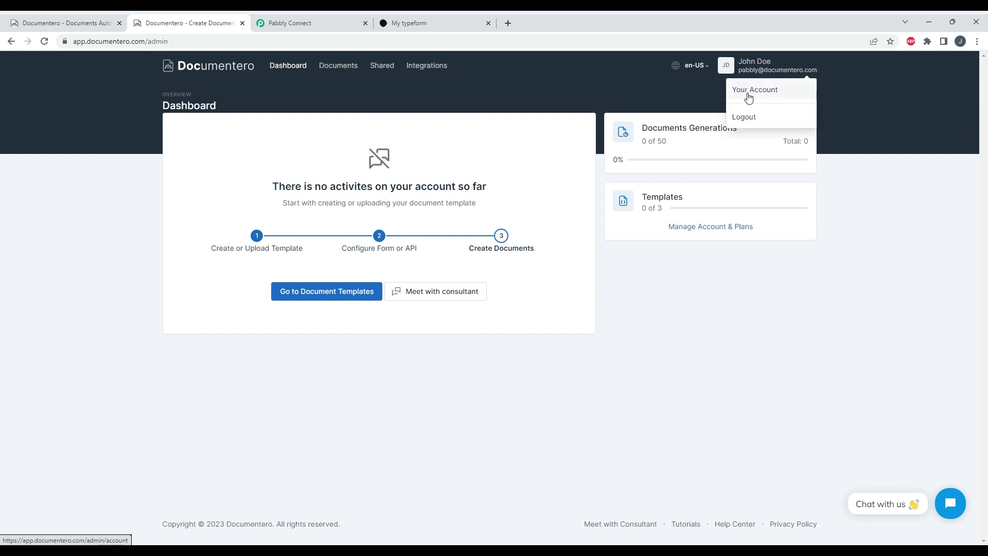
pyautogui.click(747, 91)
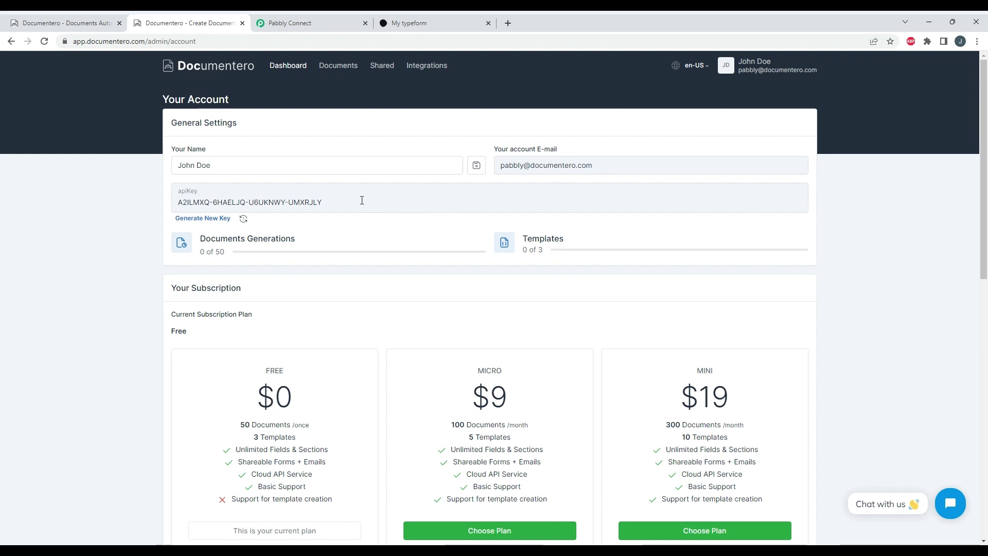
pyautogui.moveTo(322, 201); pyautogui.dragTo(176, 202)
pyautogui.rightClick(186, 202)
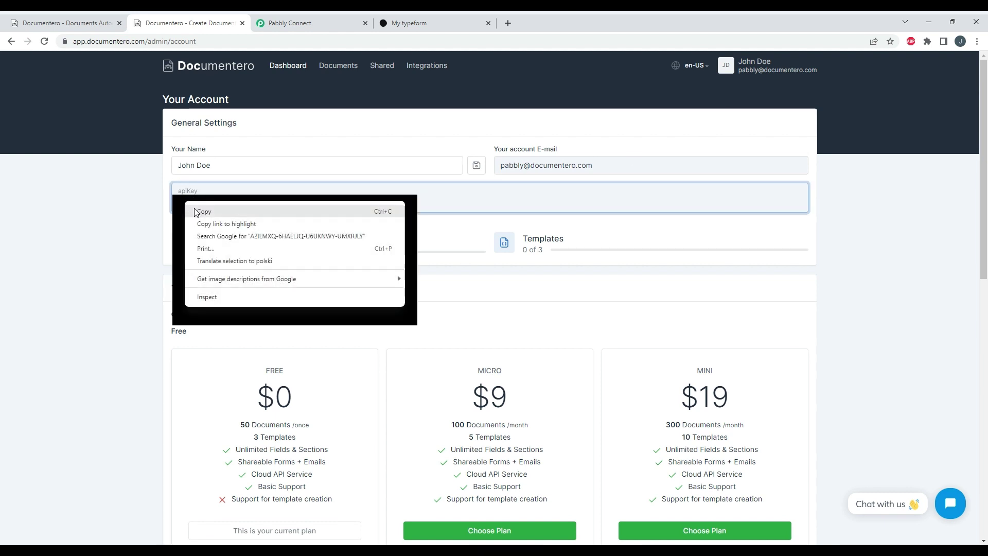
pyautogui.click(197, 211)
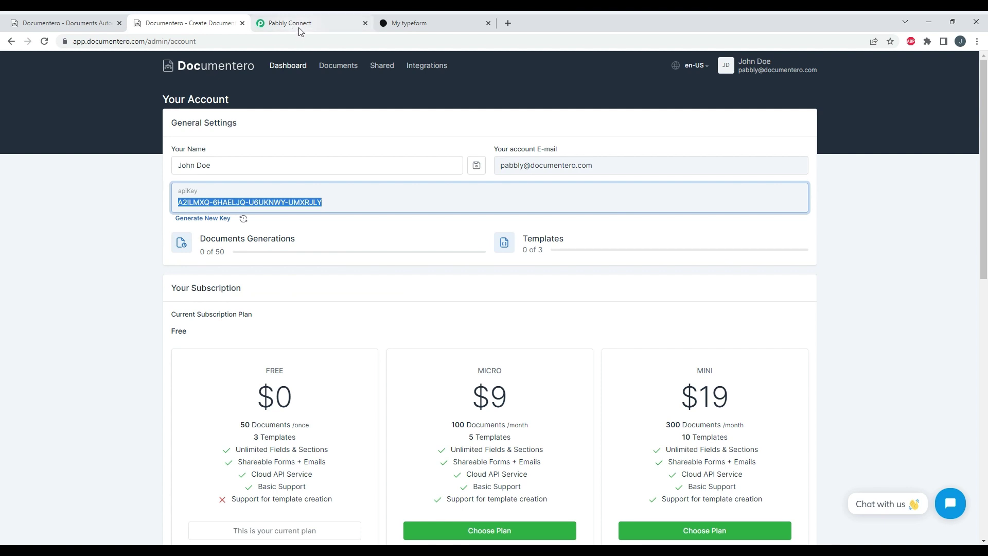
# - Add and save a new Documentero connection named 'Documentero Pabbly' using the pasted API key
pyautogui.click(300, 29)
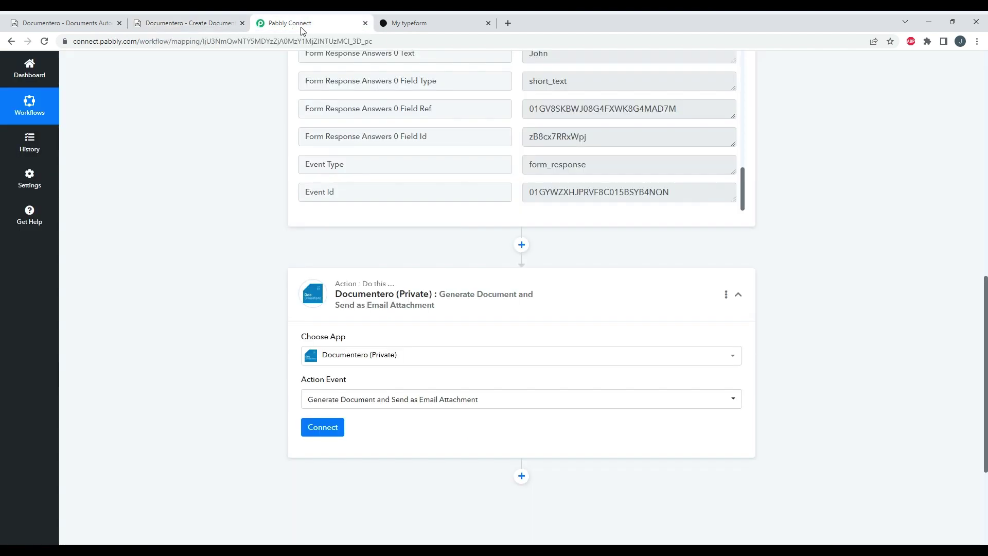
pyautogui.click(328, 428)
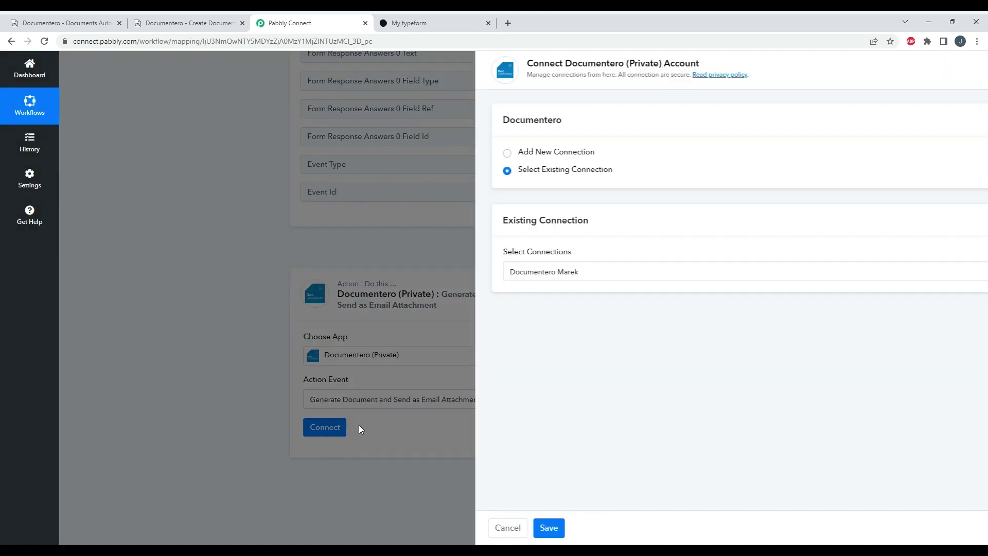
pyautogui.click(529, 152)
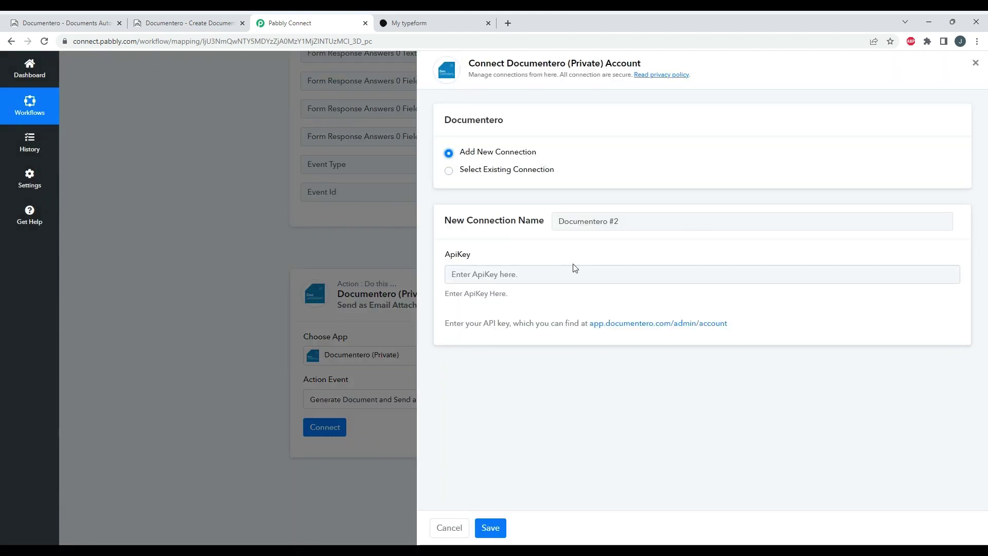
pyautogui.moveTo(621, 222); pyautogui.dragTo(607, 223)
pyautogui.press('BackSpace')
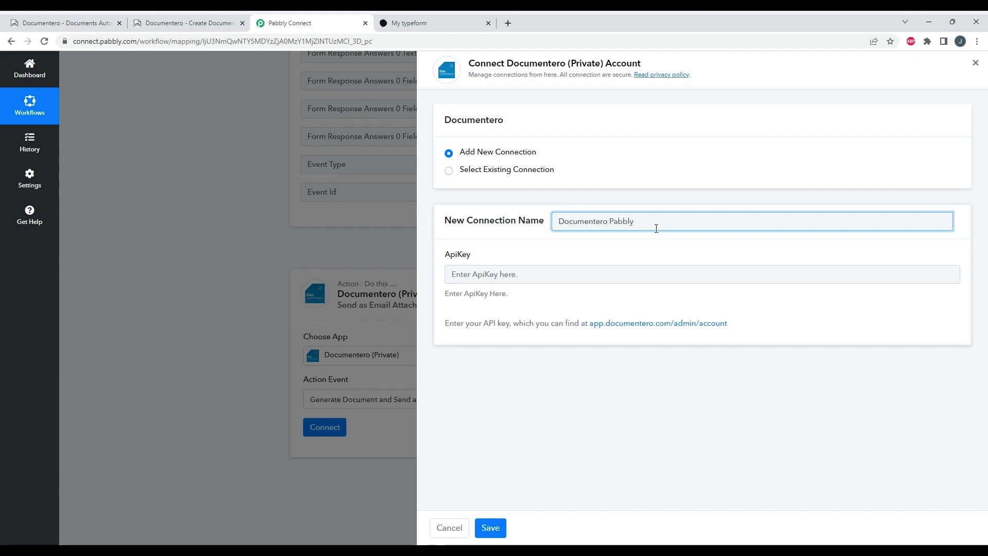
pyautogui.click(522, 278)
pyautogui.hotkey('ctrl', 'v')
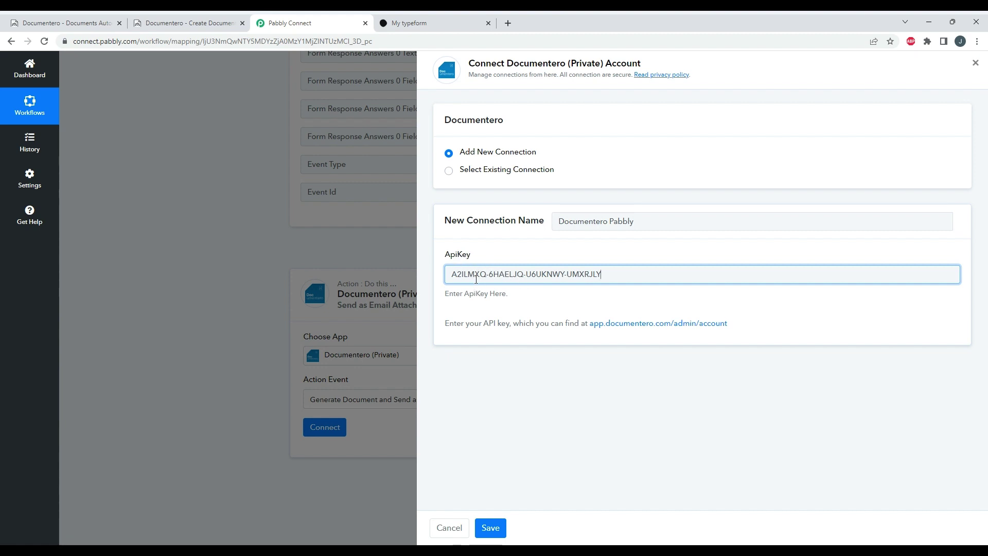
pyautogui.click(500, 533)
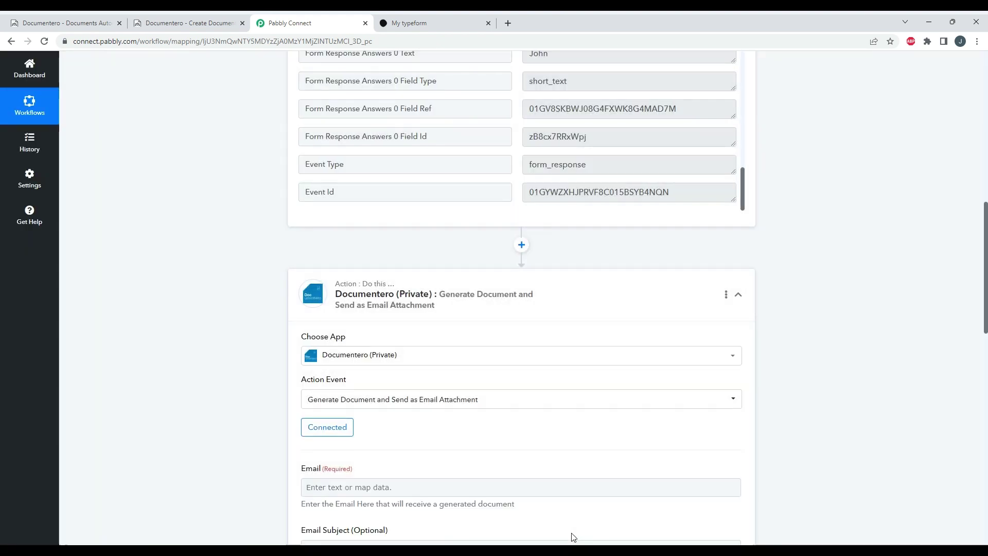
# - Review the Email, Email Subject, Format and Document Template fields, then return to Documentero
pyautogui.scroll(-1, 477, 439)
pyautogui.click(478, 437)
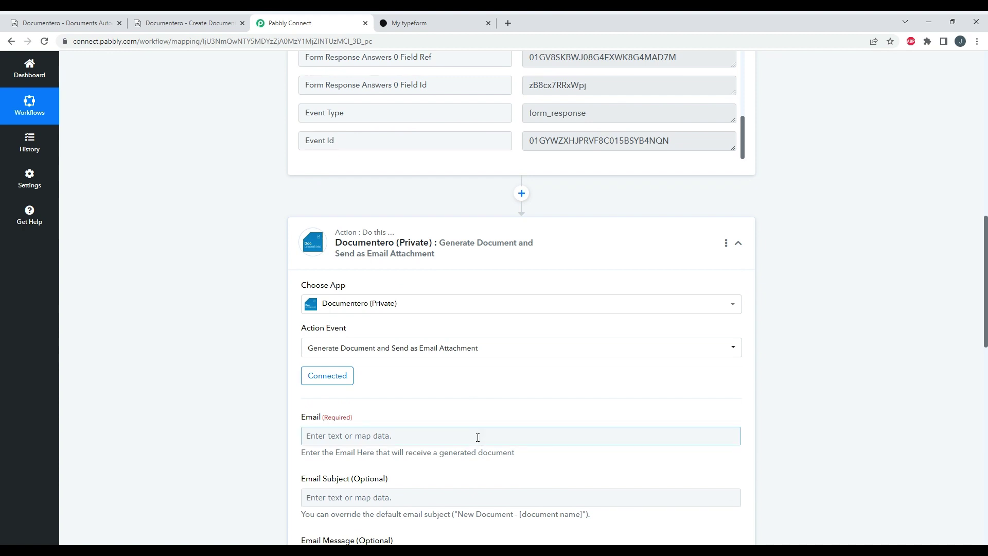
pyautogui.scroll(-5, 463, 412)
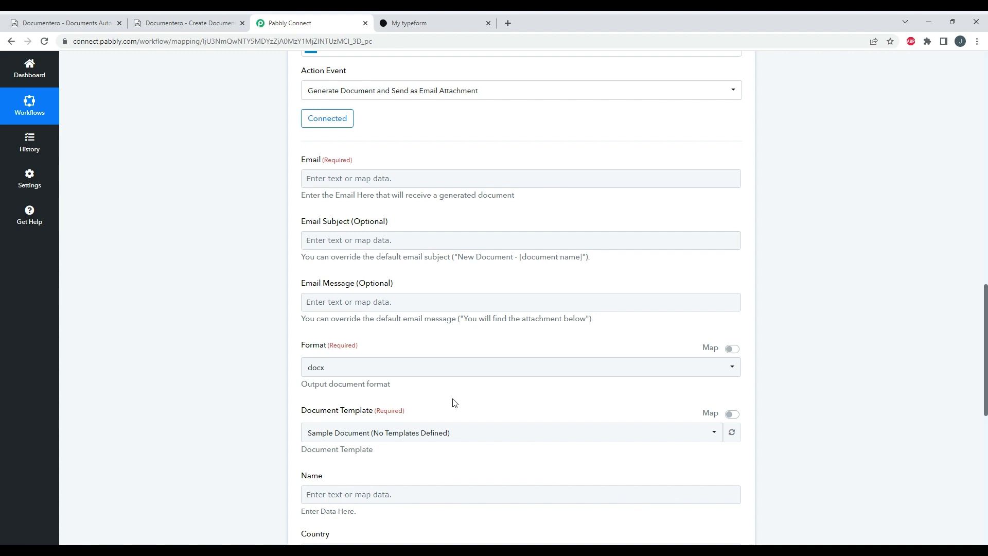
pyautogui.scroll(4, 455, 399)
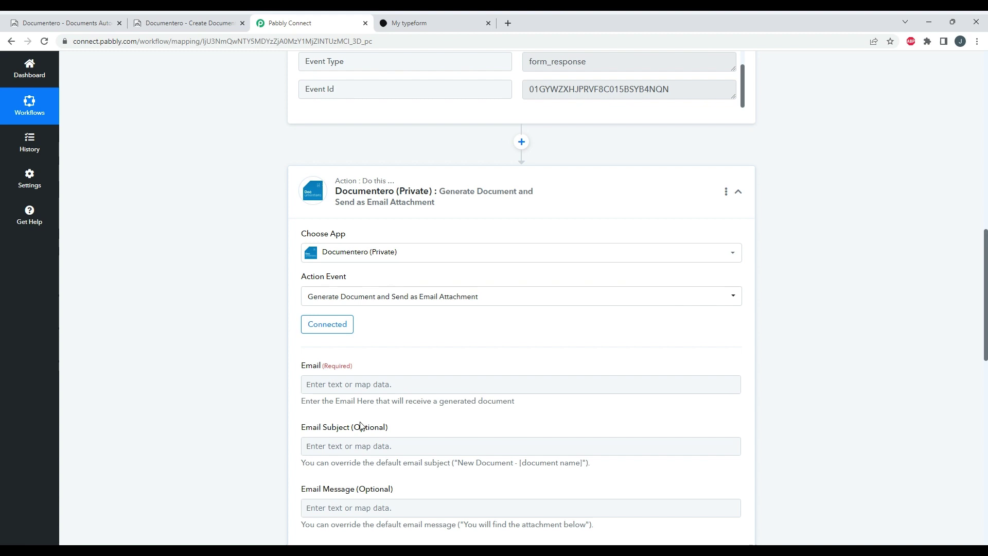
pyautogui.click(206, 27)
# - Start a new document template from the sample and delete its Sections part
pyautogui.click(325, 68)
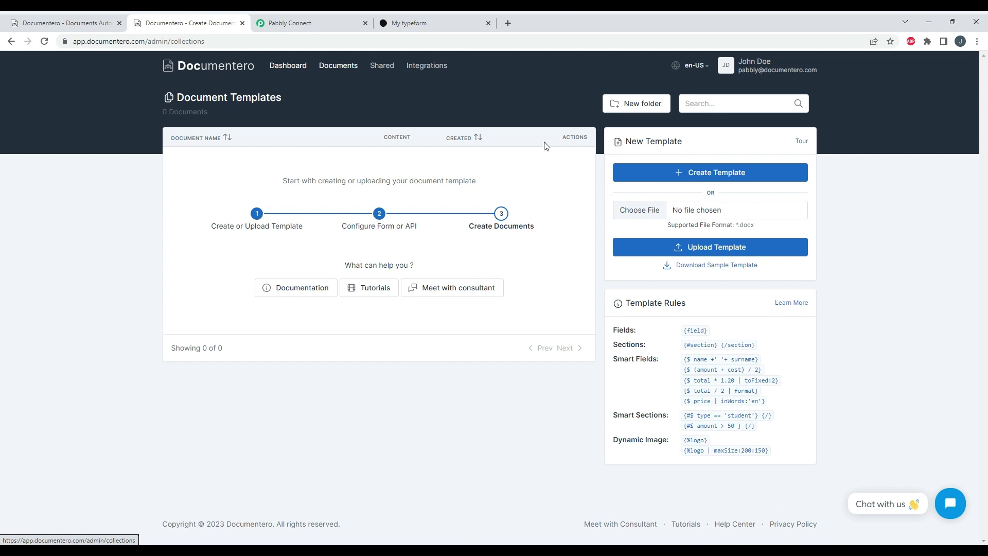
pyautogui.click(691, 179)
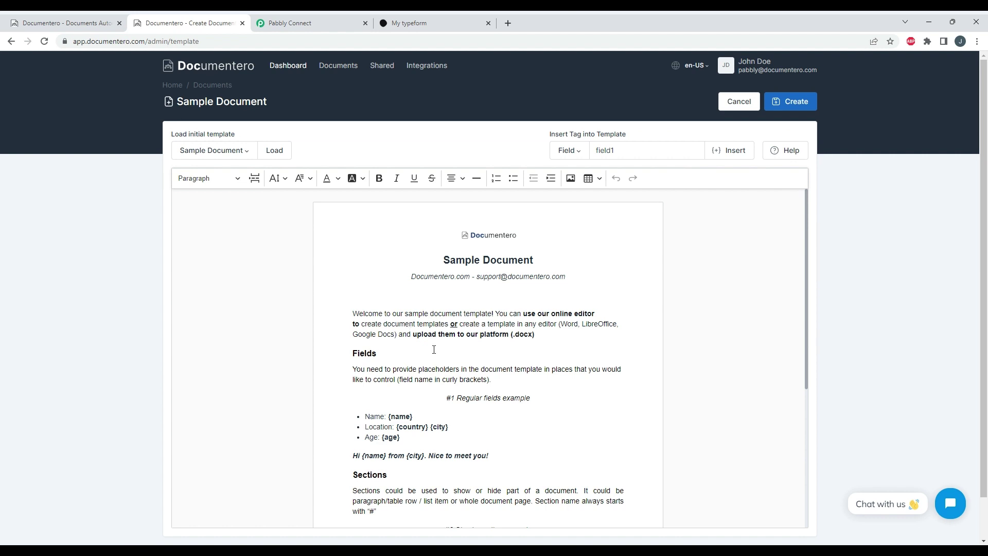
pyautogui.moveTo(353, 474); pyautogui.dragTo(523, 465)
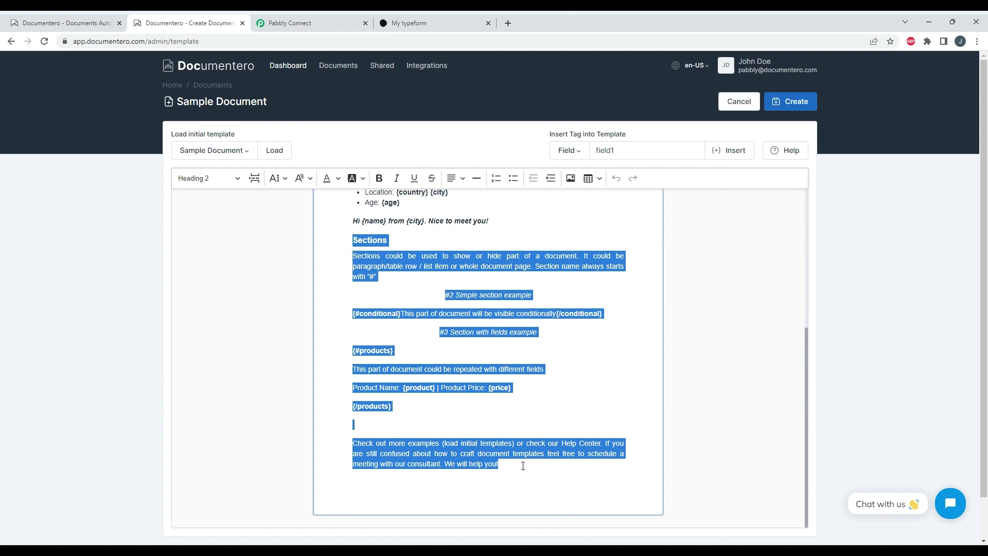
pyautogui.press('BackSpace')
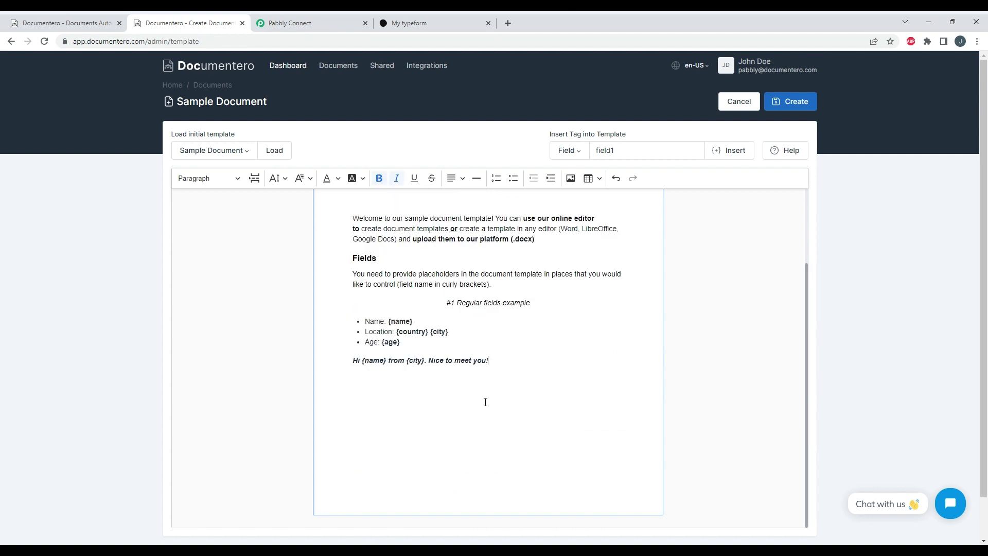
# - Review the {name}, {country}, {city} and {age} placeholders and submit the template for creation
pyautogui.scroll(2, 530, 368)
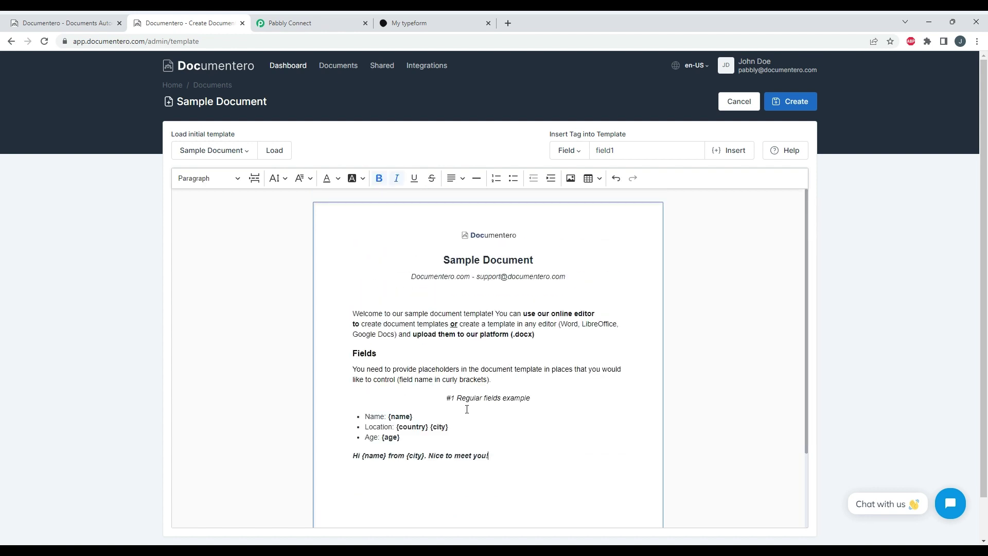
pyautogui.click(401, 416)
pyautogui.click(407, 426)
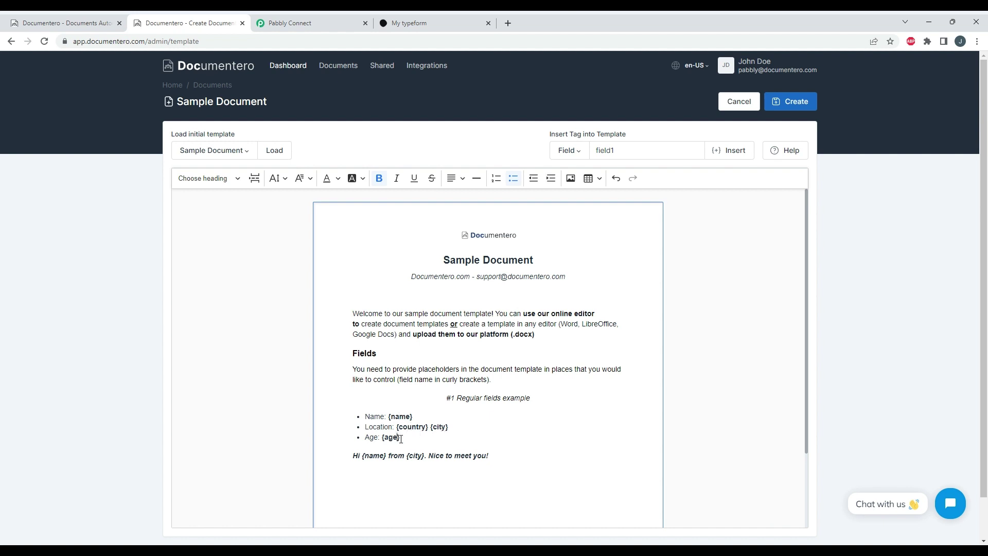
pyautogui.moveTo(401, 439); pyautogui.dragTo(360, 420)
pyautogui.click(392, 423)
pyautogui.click(535, 392)
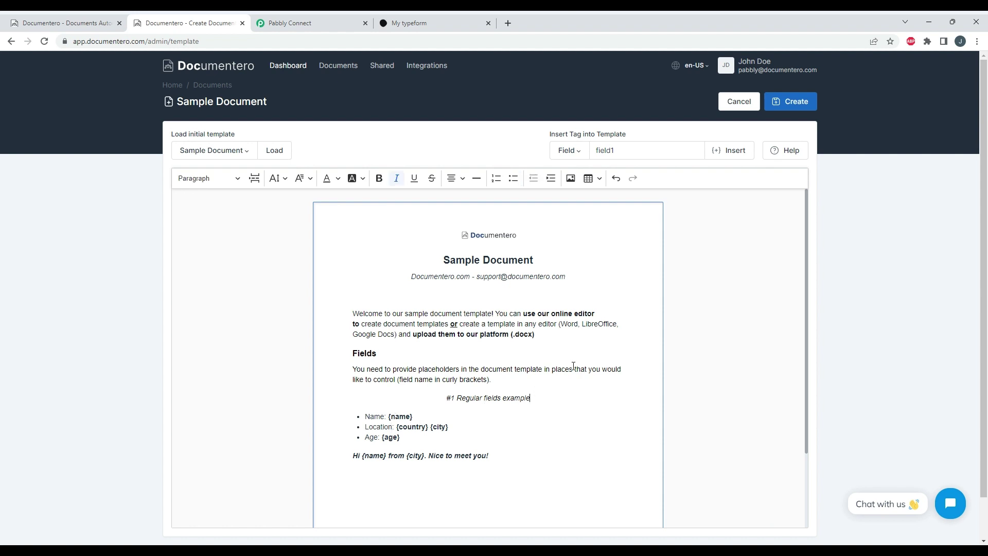
pyautogui.click(802, 104)
# - Create the Sample Document template and open its overview listing name, country, city and age
pyautogui.click(580, 160)
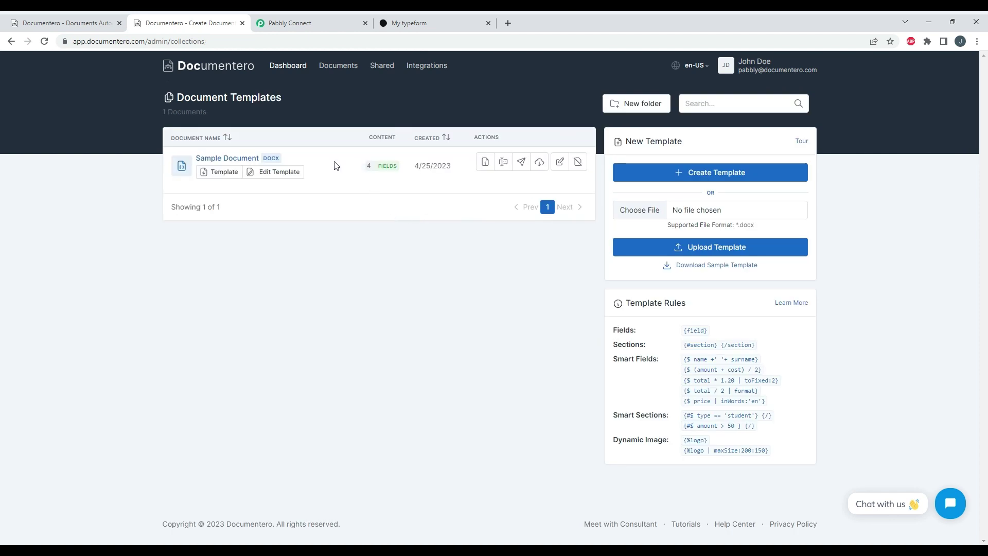
pyautogui.click(241, 159)
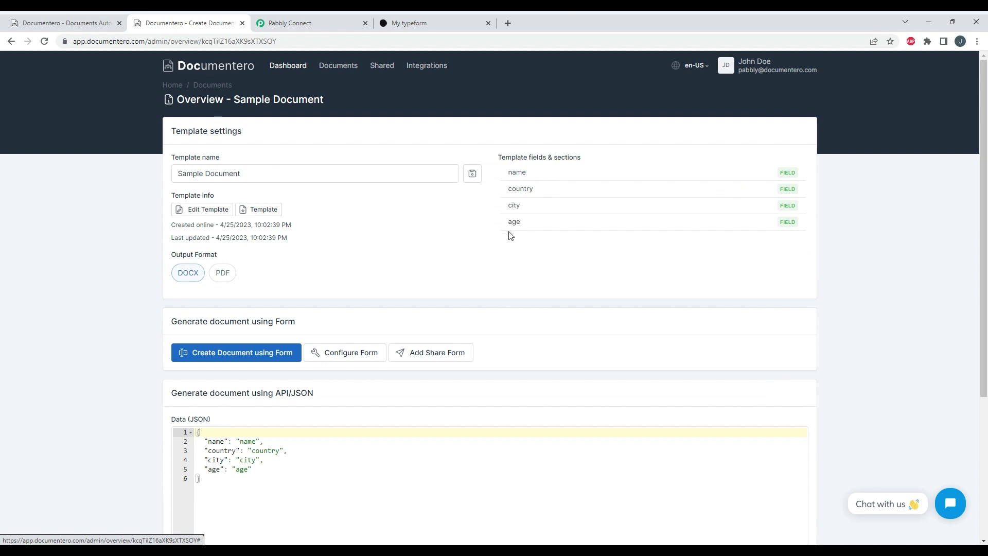
# - Select Sample Document as the Documentero template, revealing Name, Country, City and Age inputs
pyautogui.click(326, 29)
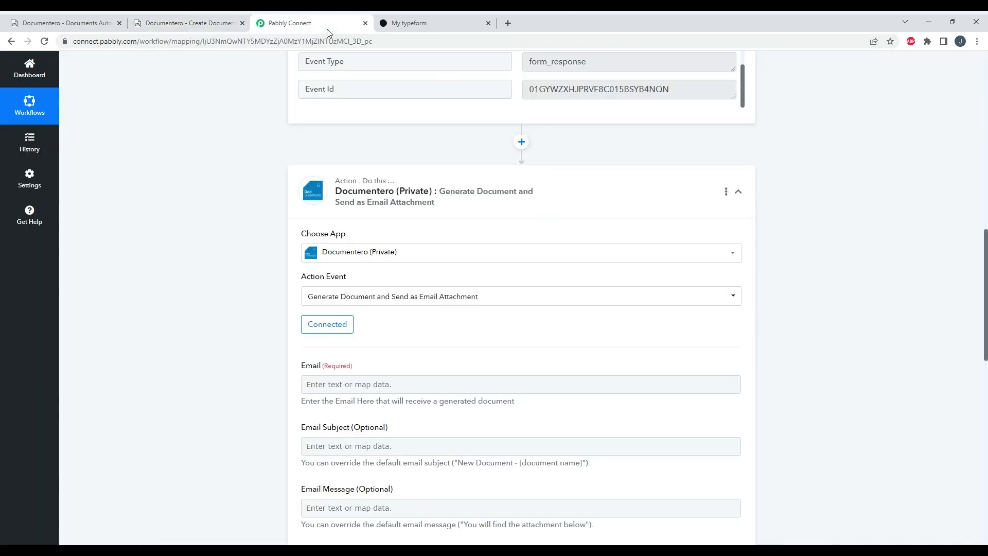
pyautogui.scroll(-5, 422, 293)
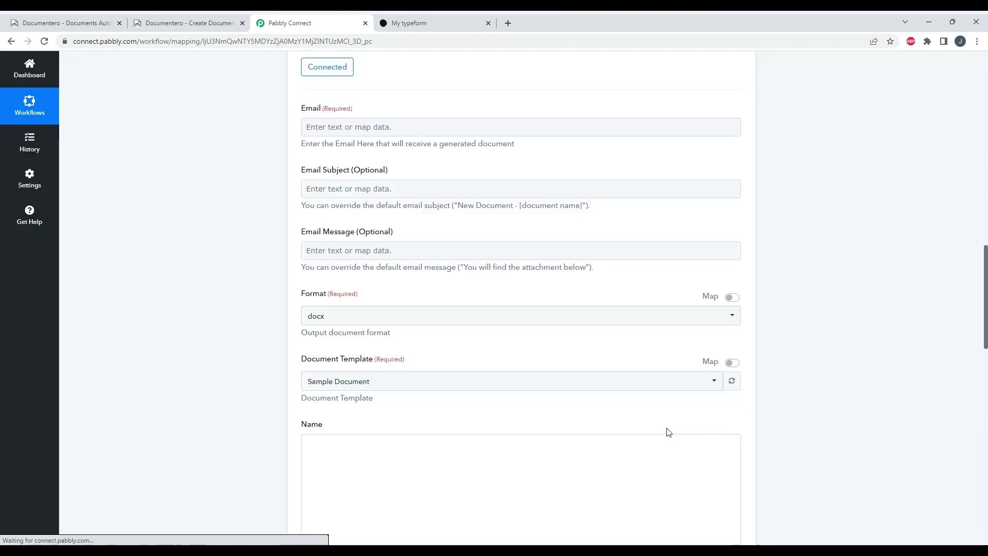
pyautogui.click(339, 388)
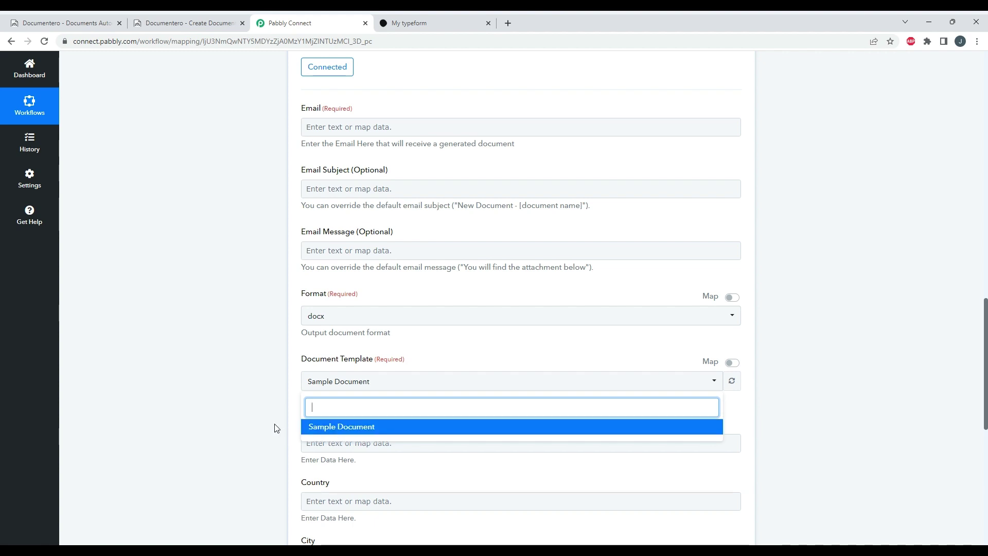
pyautogui.click(265, 400)
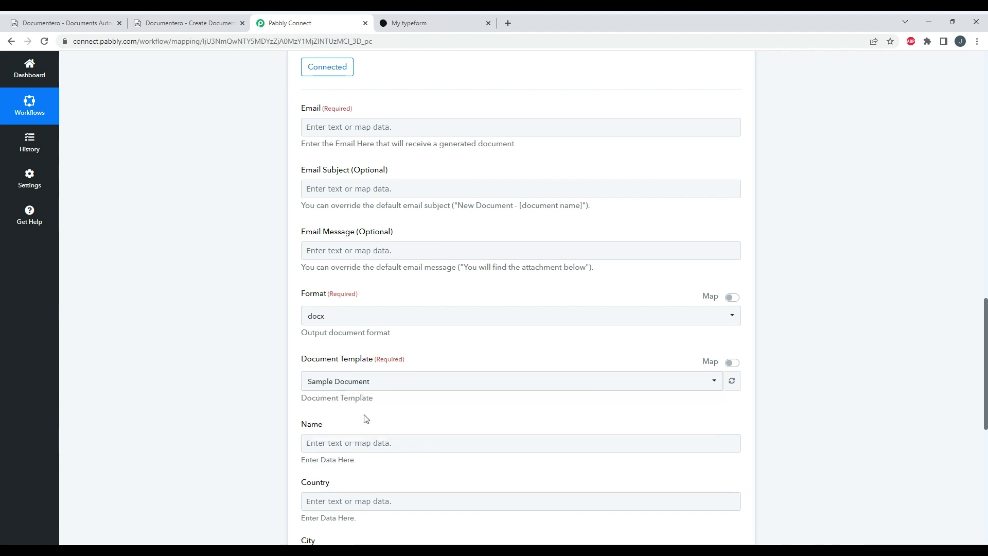
pyautogui.scroll(-2, 366, 418)
pyautogui.scroll(-2, 359, 322)
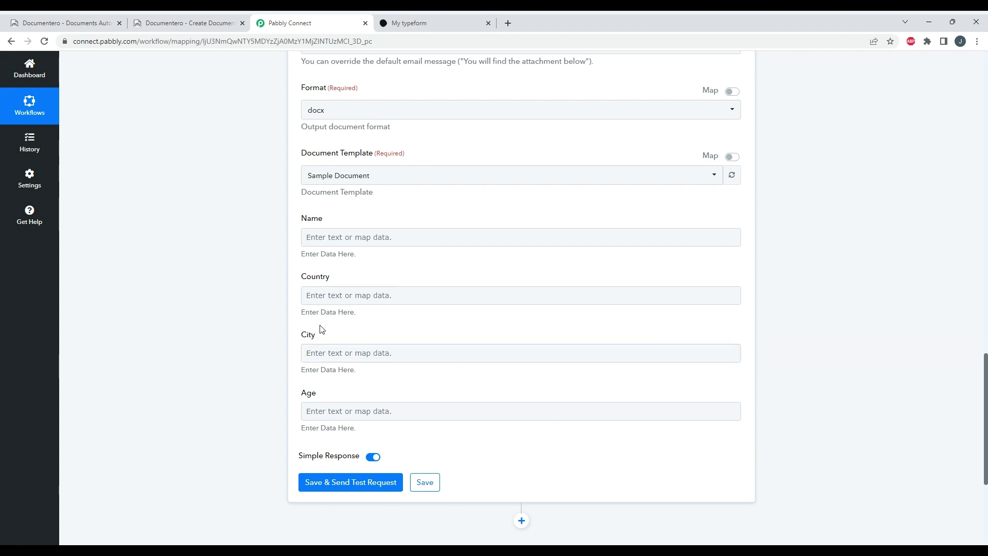
pyautogui.scroll(1, 363, 331)
pyautogui.scroll(4, 364, 331)
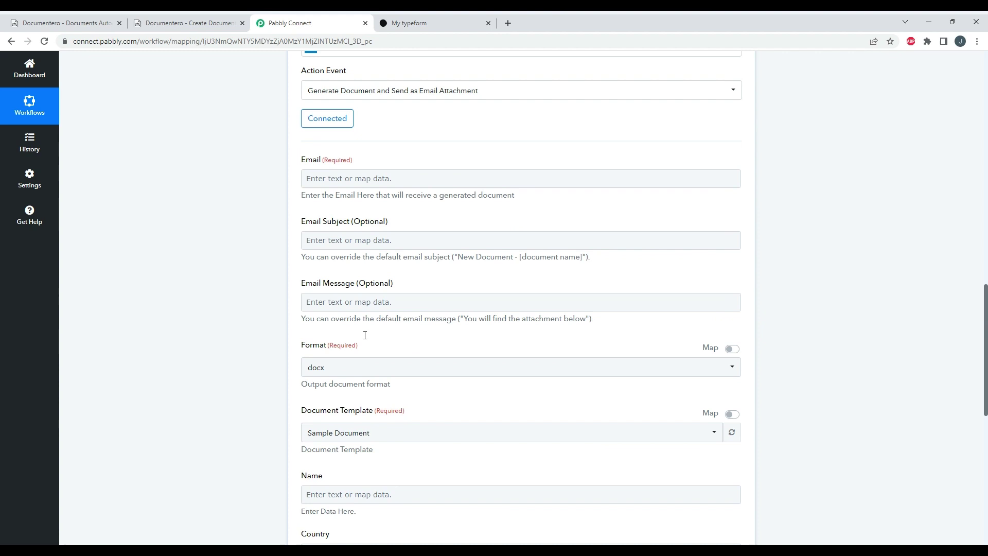
# - Enter the recipient e-mail address and change the output format from docx to pdf
pyautogui.click(377, 180)
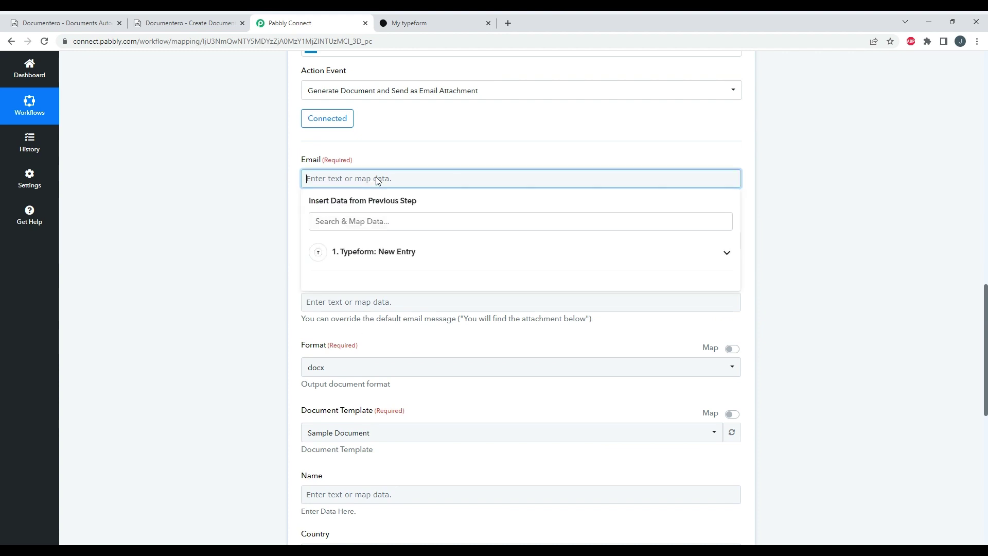
pyautogui.click(404, 165)
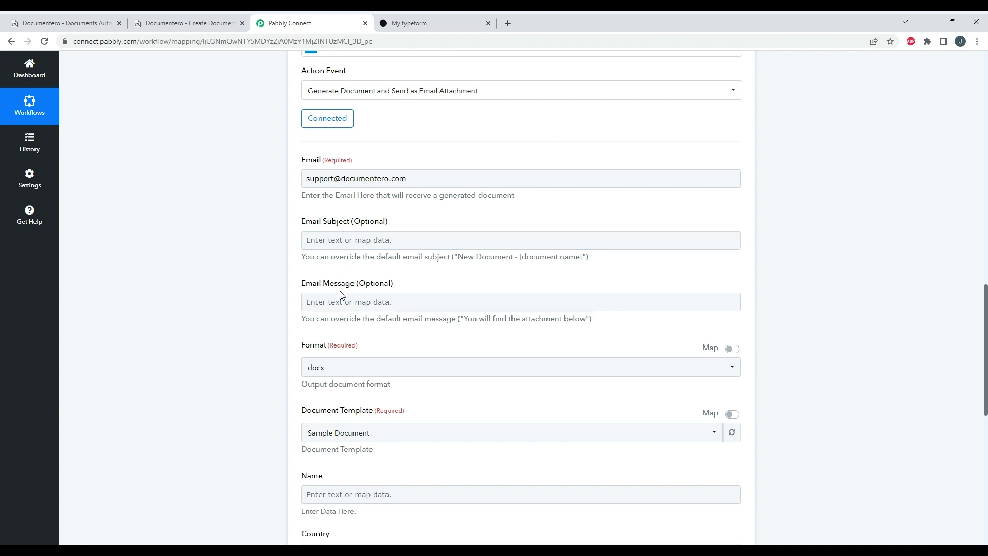
pyautogui.click(350, 373)
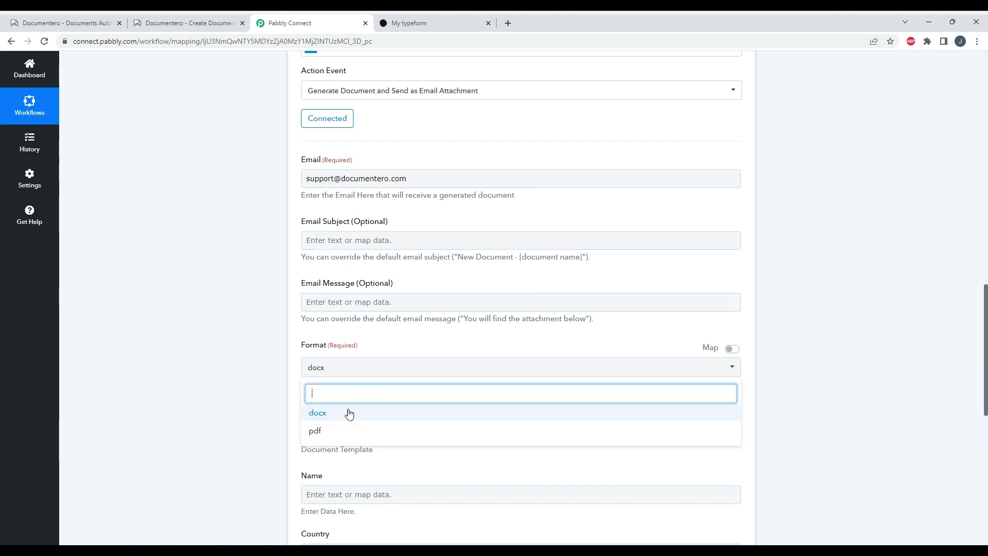
pyautogui.click(329, 437)
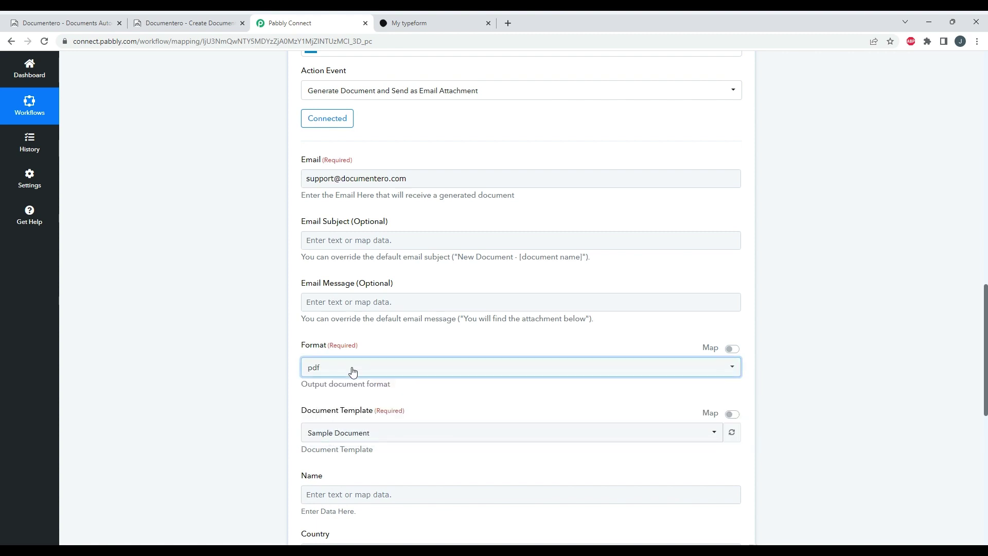
pyautogui.scroll(-2, 346, 325)
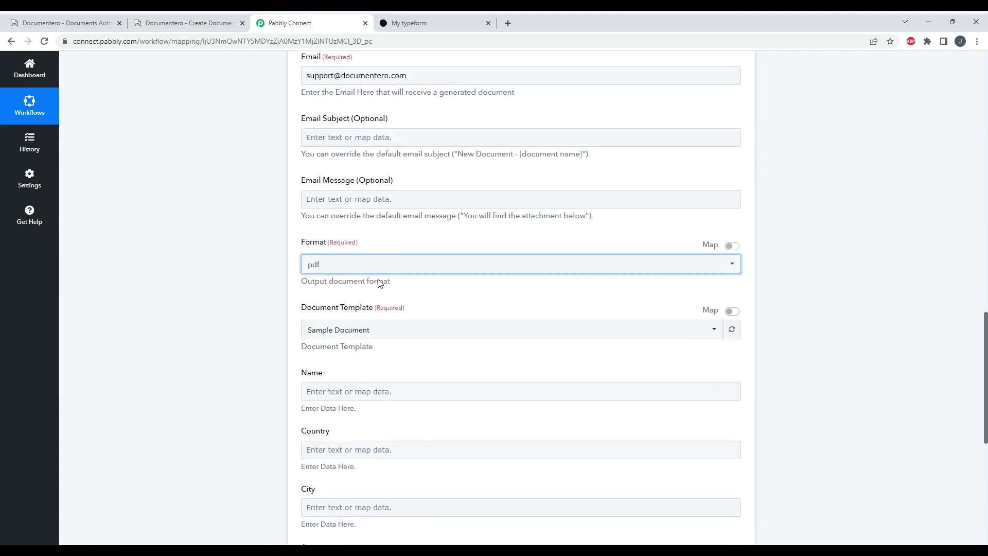
# - Map the Name field to the Typeform entry's Form Response Answers 0 Text
pyautogui.click(364, 392)
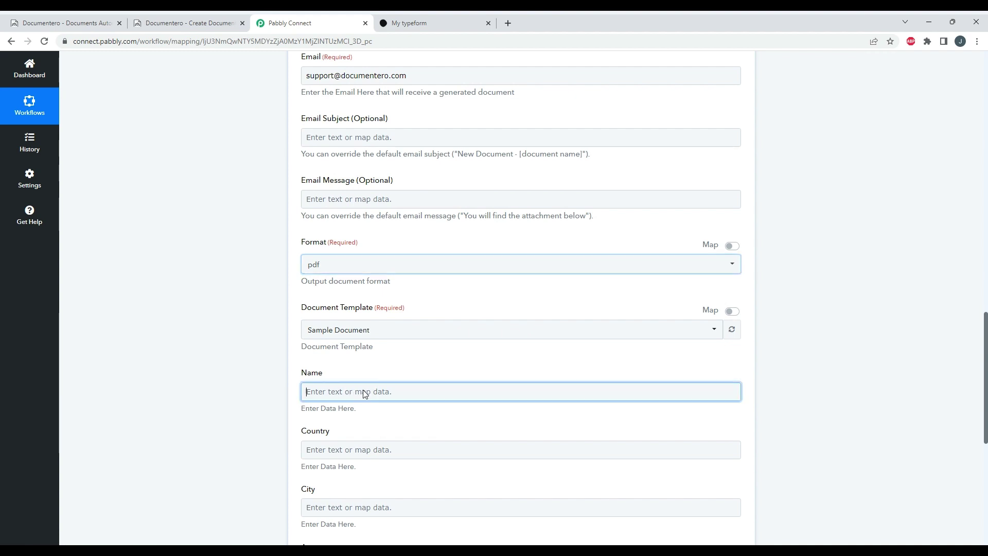
pyautogui.click(437, 469)
pyautogui.scroll(-1, 455, 472)
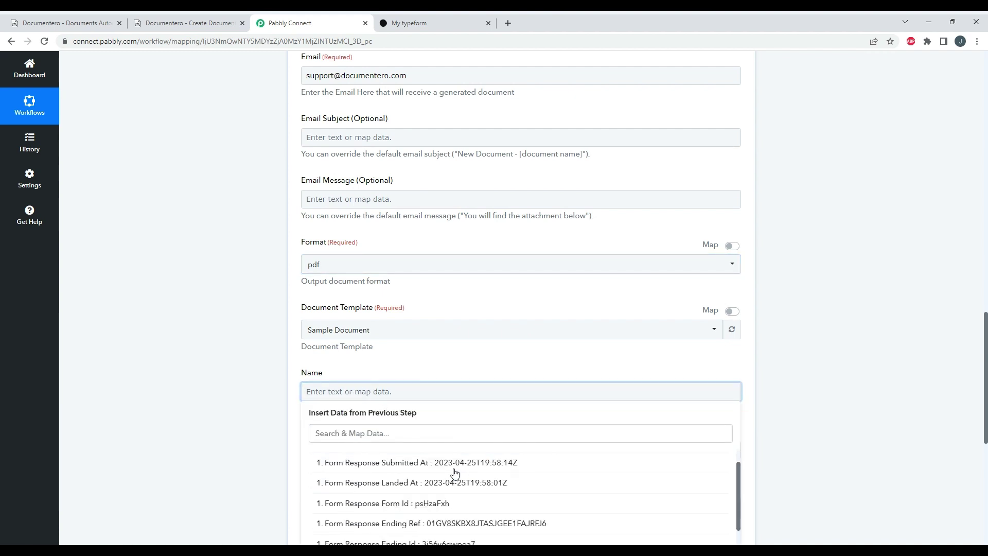
pyautogui.scroll(-1, 453, 469)
pyautogui.scroll(2, 512, 504)
pyautogui.scroll(-1, 525, 500)
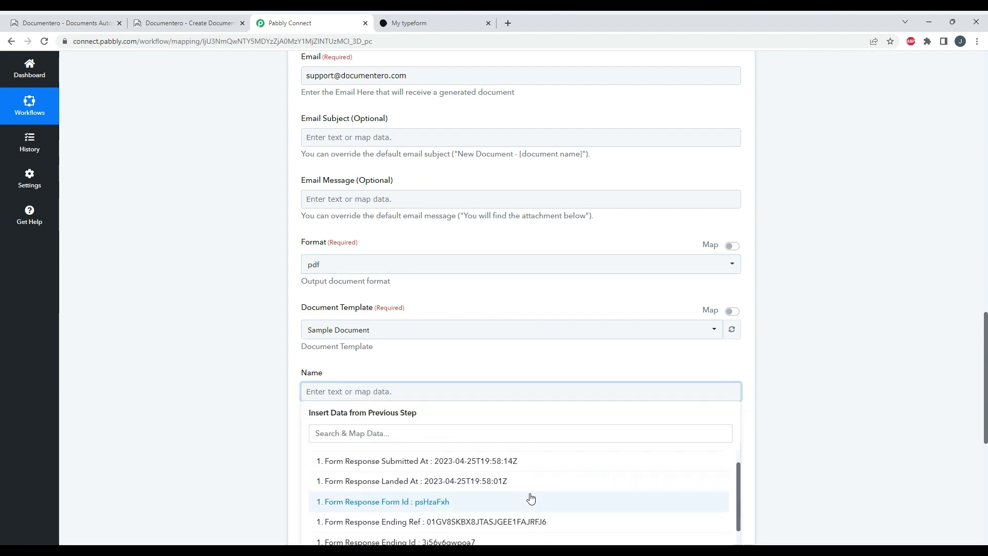
pyautogui.scroll(-1, 600, 353)
pyautogui.scroll(-2, 490, 284)
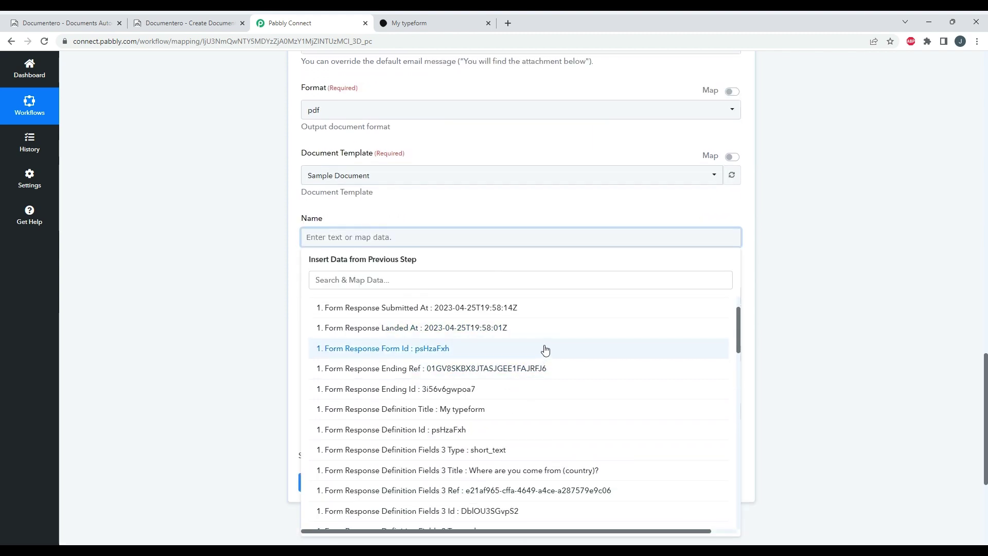
pyautogui.scroll(-2, 553, 335)
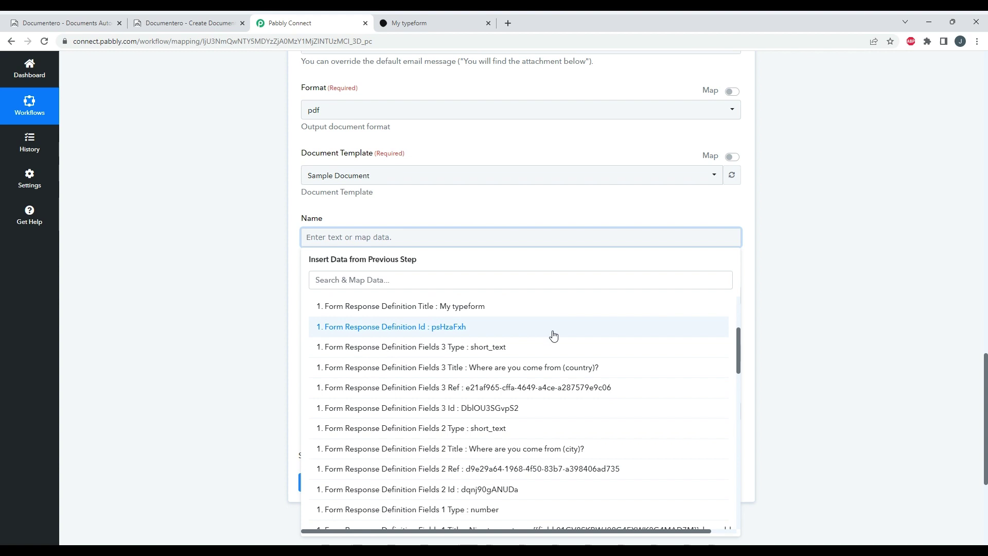
pyautogui.scroll(-5, 555, 336)
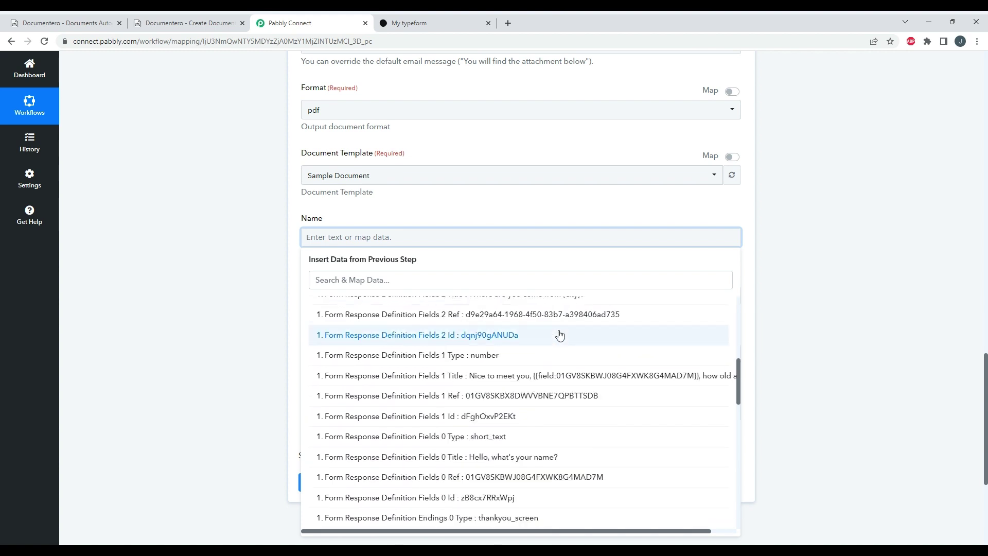
pyautogui.scroll(-8, 561, 336)
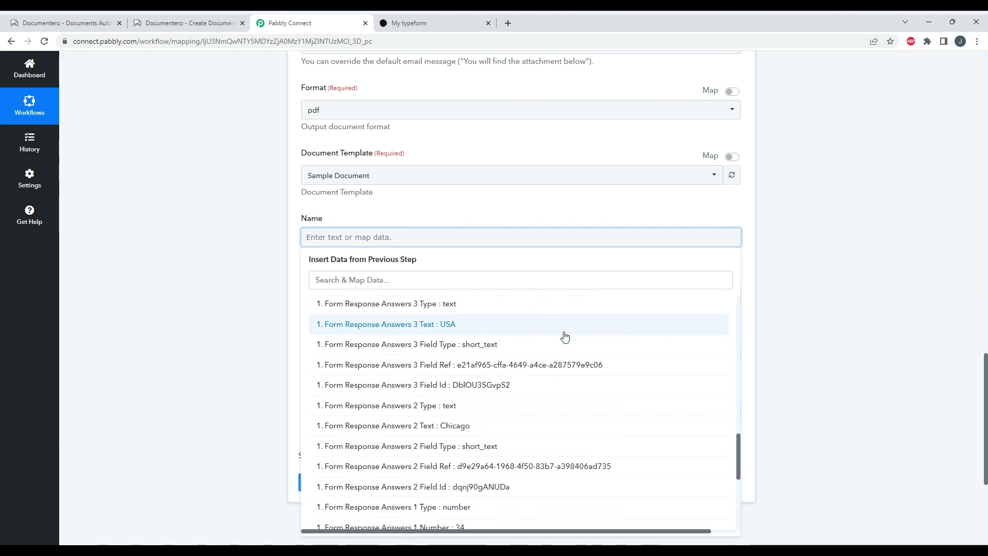
pyautogui.scroll(-2, 564, 335)
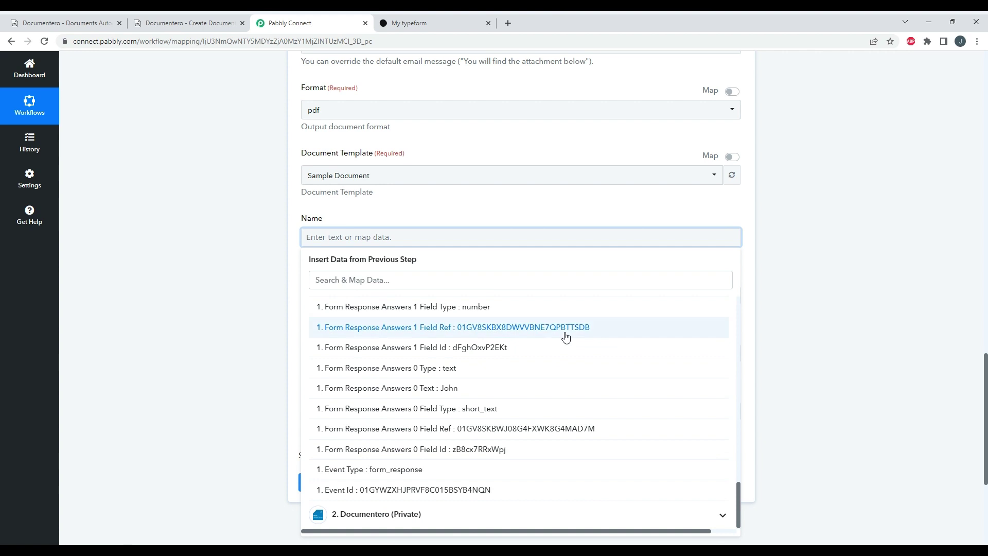
pyautogui.click(432, 388)
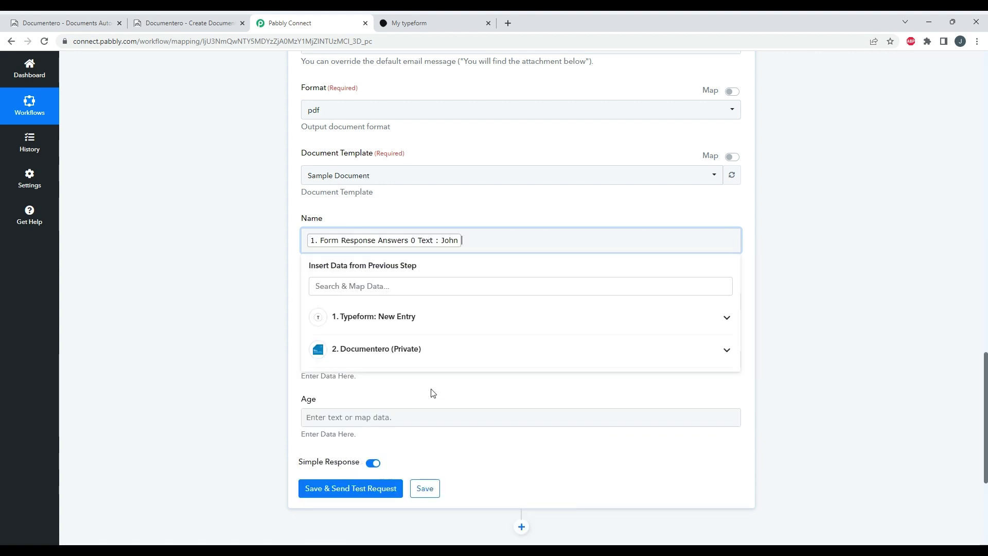
pyautogui.click(253, 353)
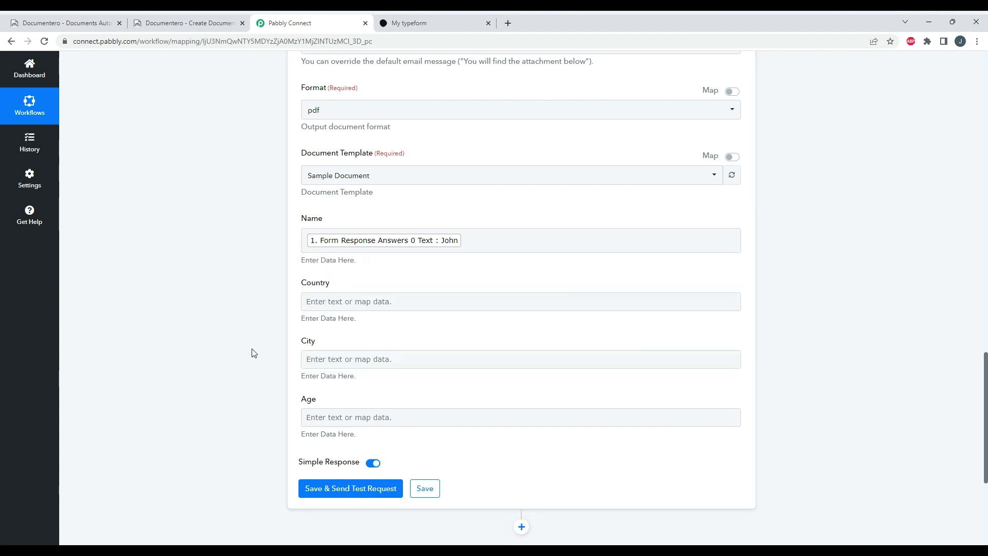
# - Map the Country field to the Typeform answer 3 Text (USA)
pyautogui.click(360, 304)
pyautogui.click(388, 376)
pyautogui.scroll(-2, 474, 419)
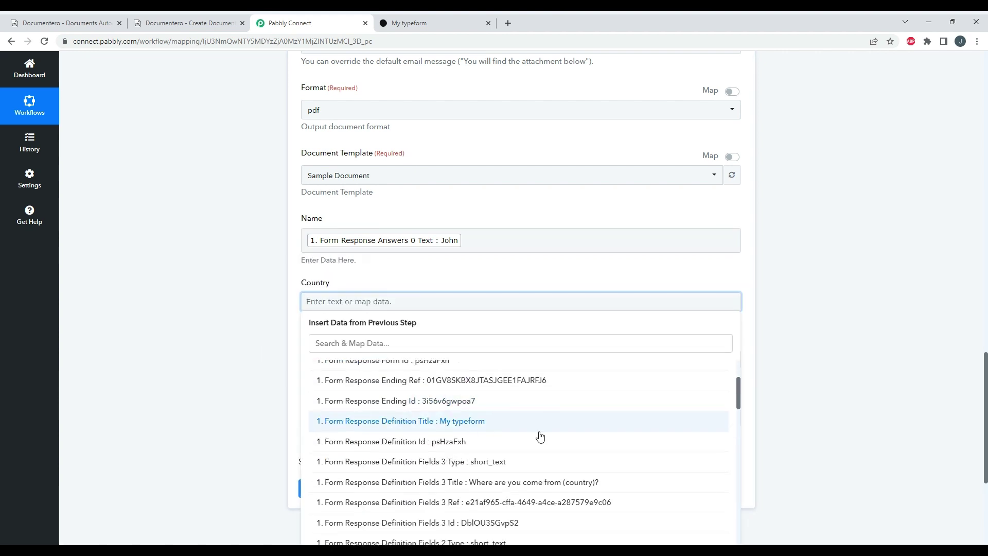
pyautogui.scroll(-3, 557, 453)
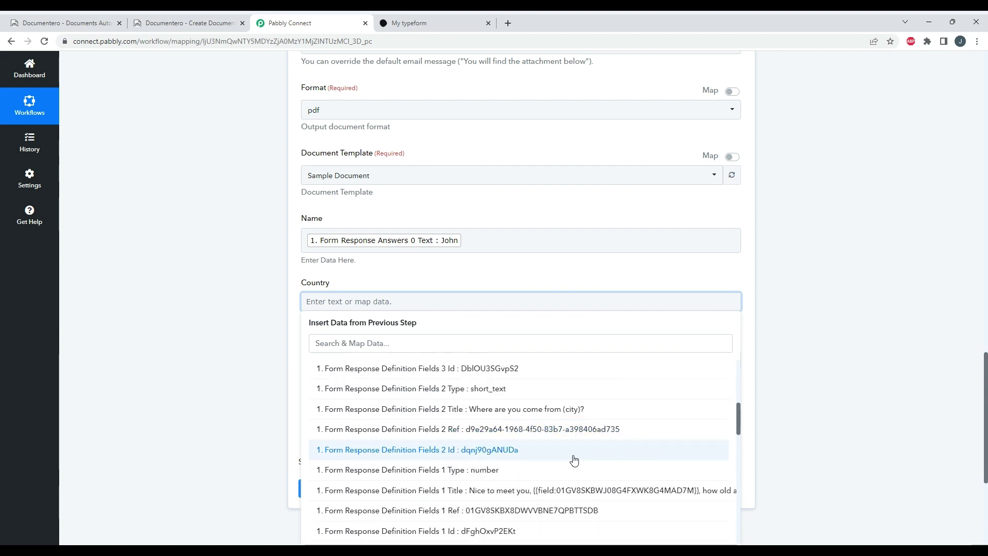
pyautogui.scroll(-8, 581, 446)
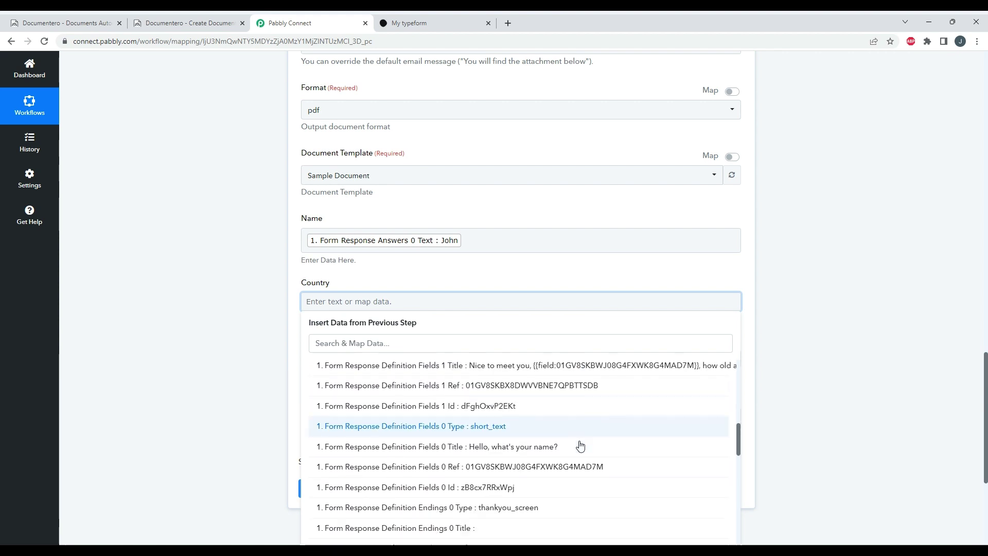
pyautogui.scroll(-4, 582, 445)
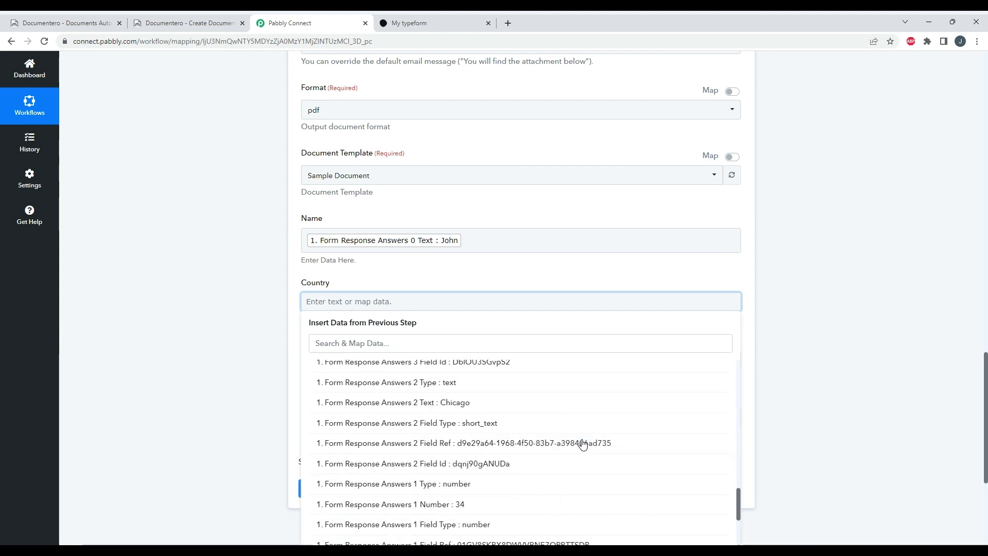
pyautogui.scroll(2, 584, 444)
pyautogui.scroll(2, 512, 441)
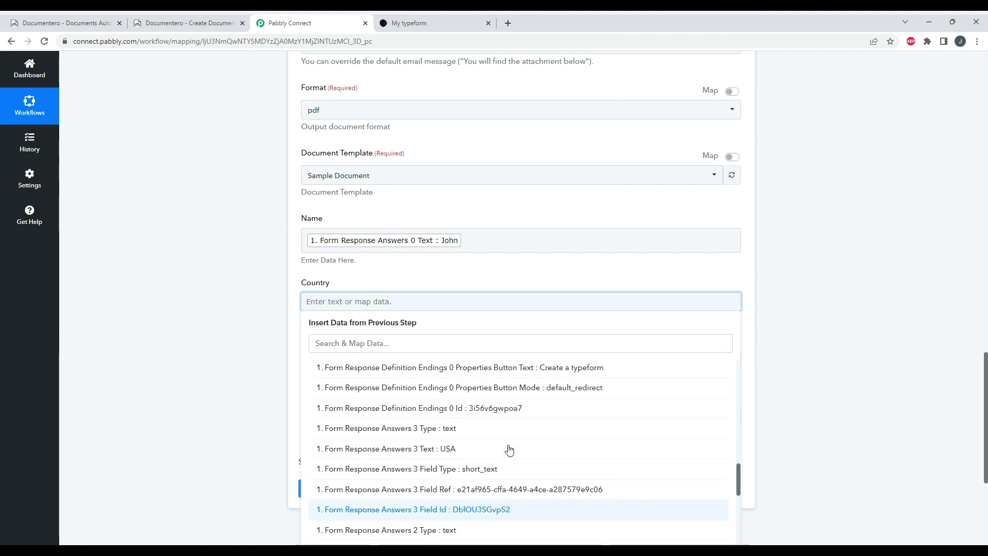
pyautogui.click(499, 454)
pyautogui.click(174, 351)
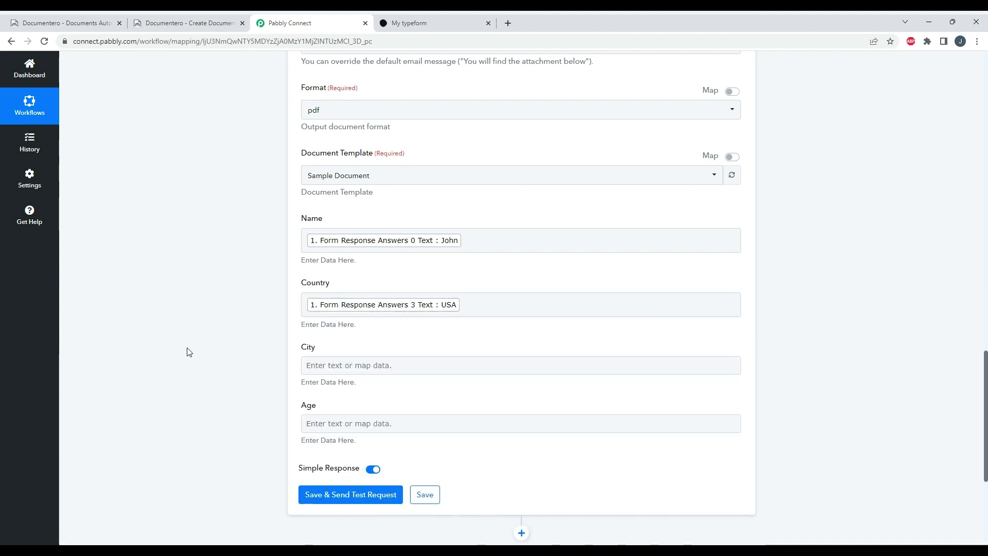
# - Map the City field to the Typeform answer 2 Text (Chicago)
pyautogui.click(383, 362)
pyautogui.scroll(-3, 420, 459)
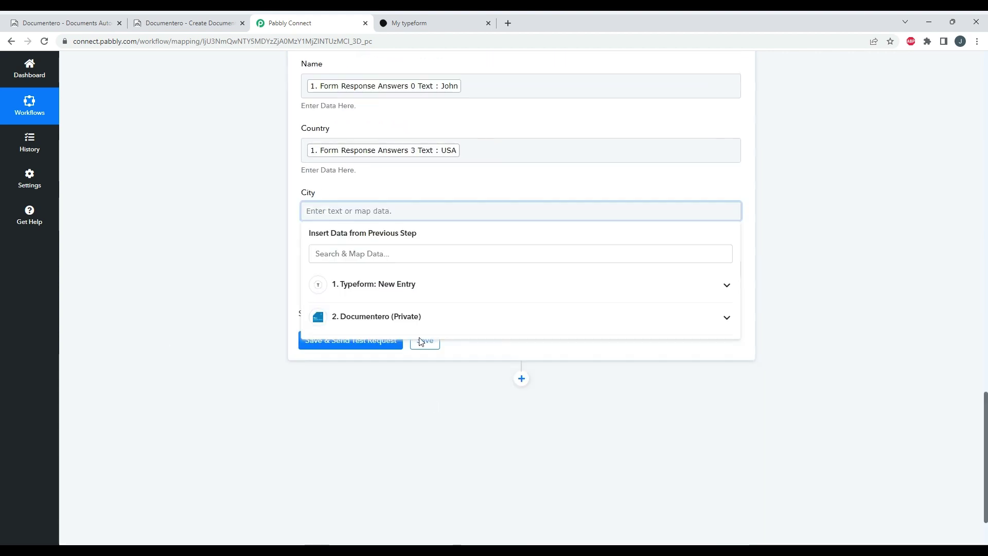
pyautogui.click(449, 288)
pyautogui.scroll(-4, 453, 360)
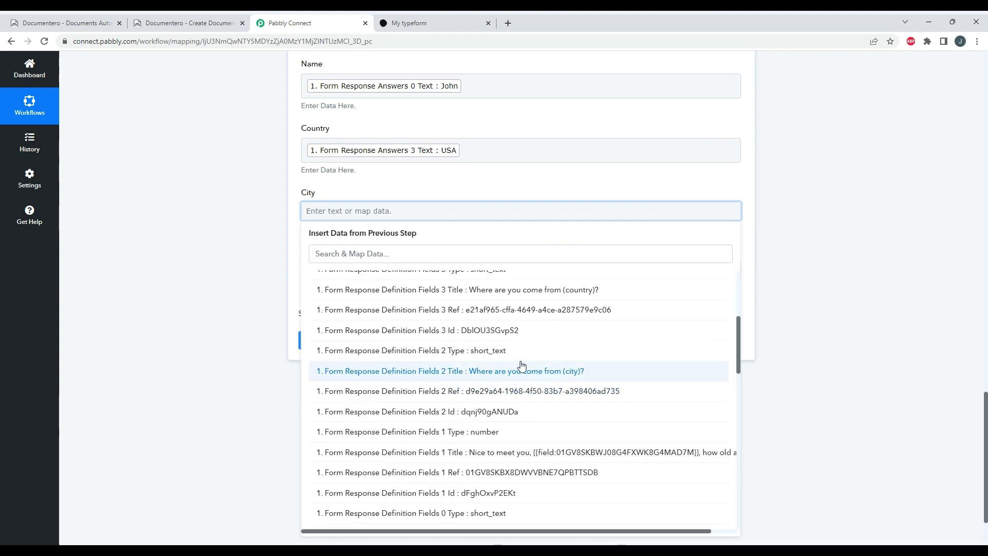
pyautogui.scroll(-10, 535, 362)
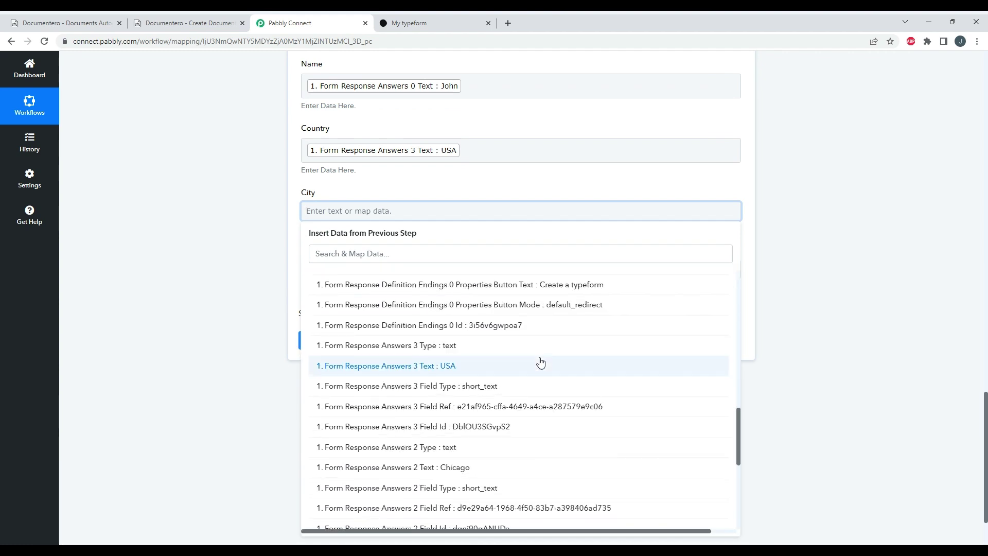
pyautogui.click(453, 466)
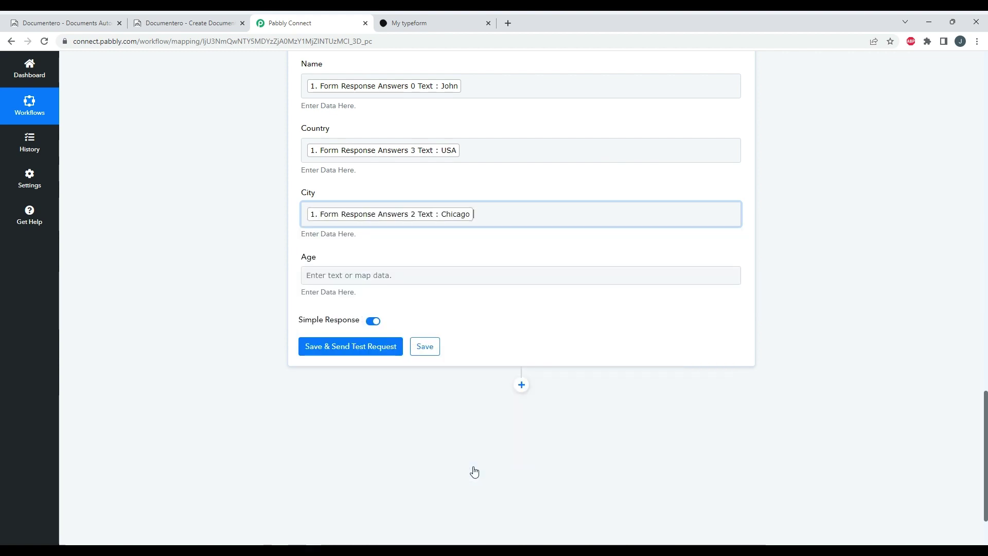
pyautogui.click(252, 362)
# - Map the Age field to the Typeform answer 1 Number (34)
pyautogui.click(386, 275)
pyautogui.click(456, 350)
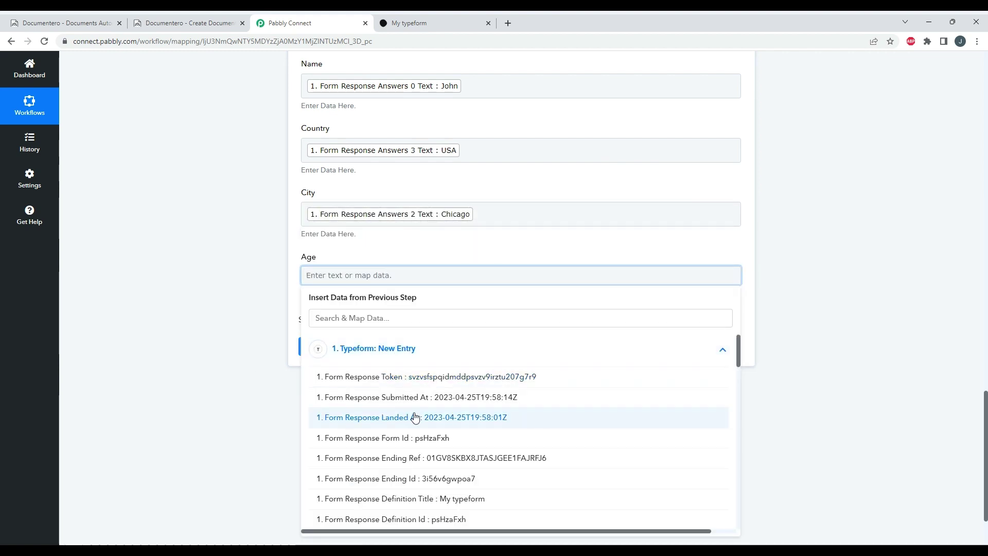
pyautogui.scroll(-3, 407, 427)
pyautogui.scroll(-6, 446, 434)
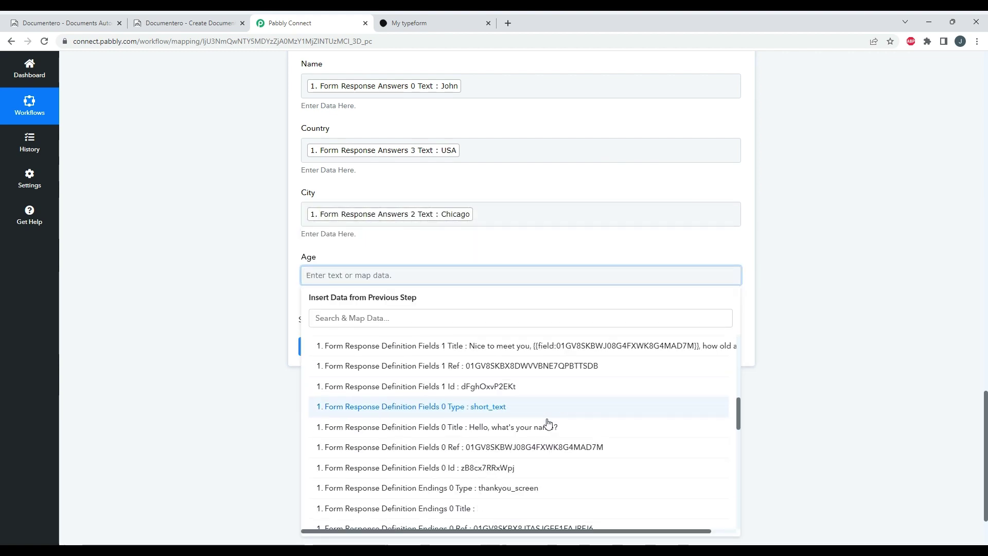
pyautogui.scroll(-8, 565, 418)
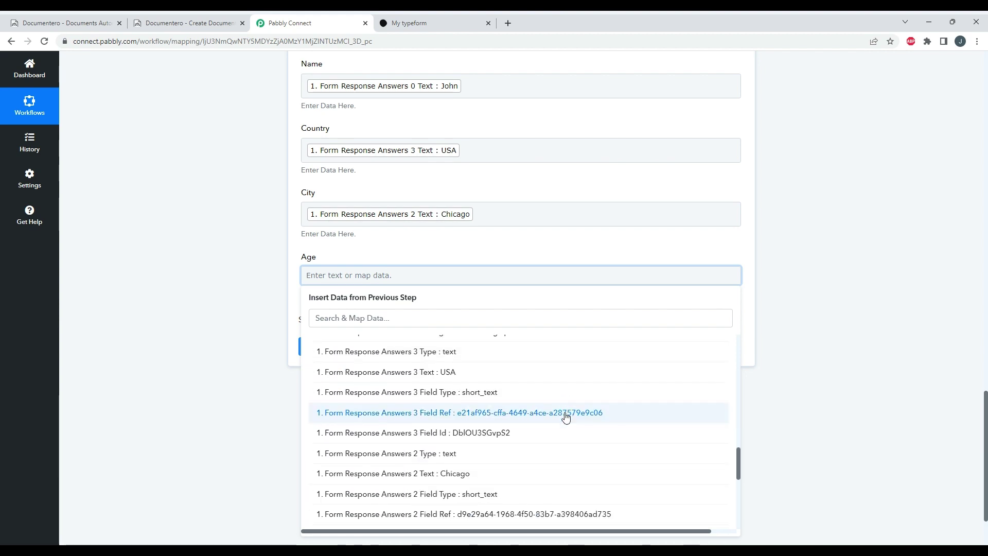
pyautogui.click(559, 428)
pyautogui.click(193, 381)
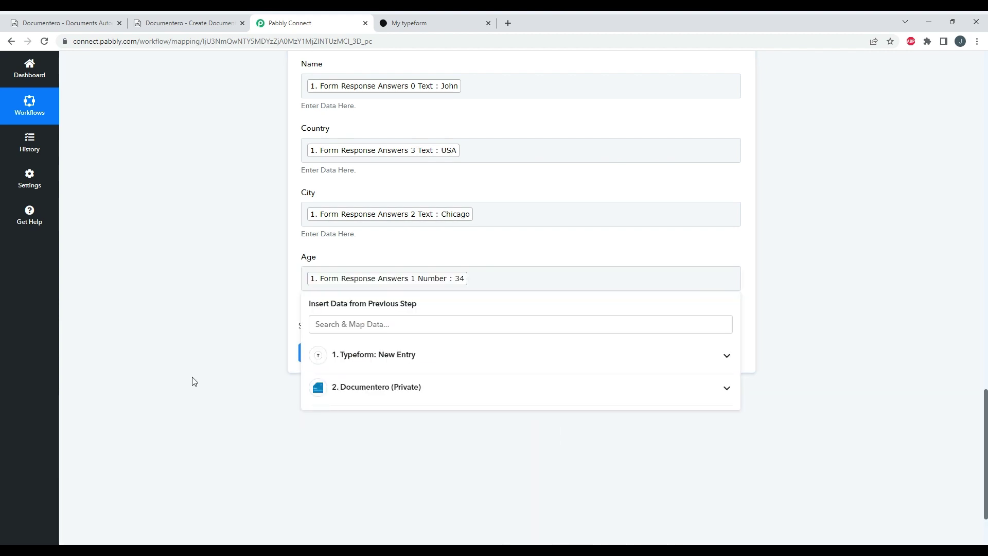
pyautogui.scroll(4, 261, 332)
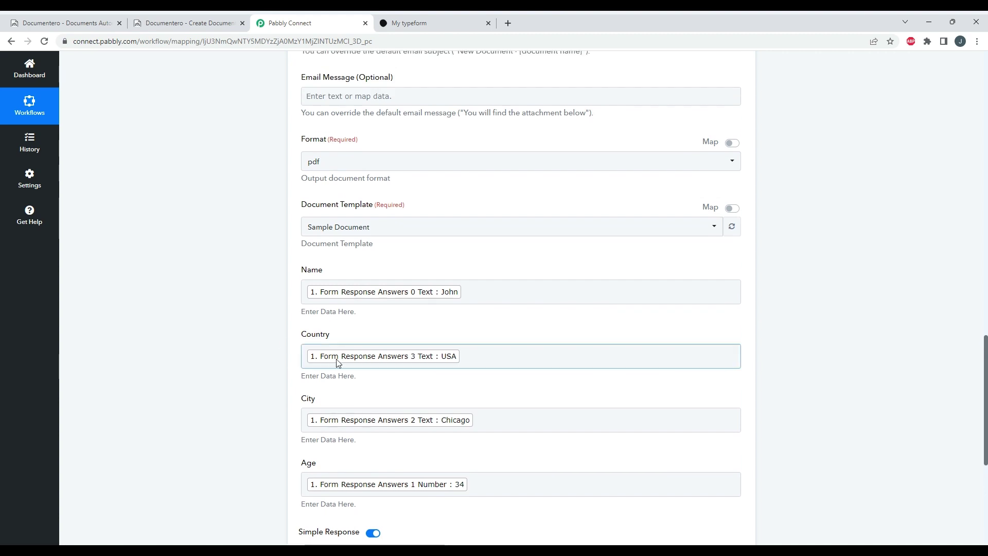
pyautogui.scroll(14, 529, 378)
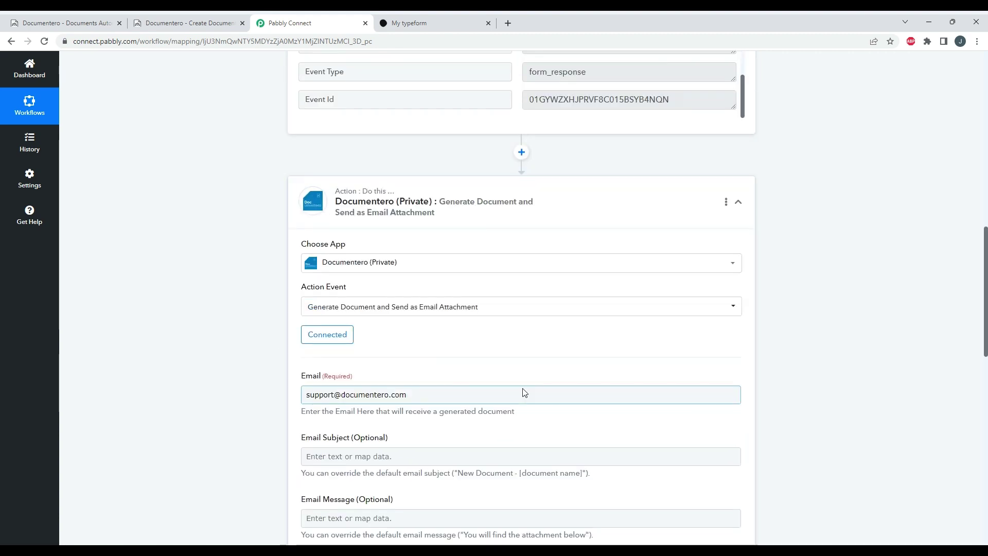
pyautogui.scroll(3, 516, 401)
pyautogui.scroll(7, 829, 408)
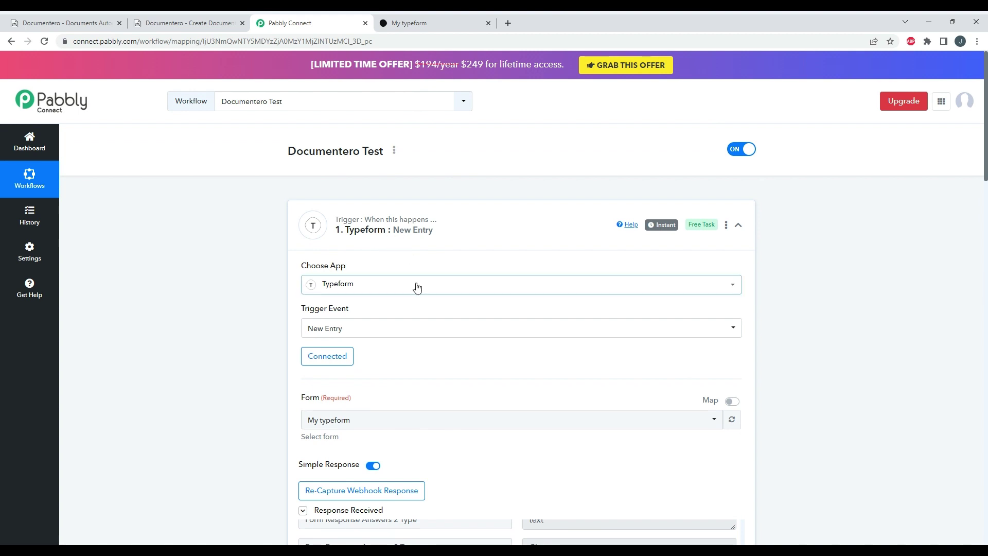
pyautogui.scroll(-14, 245, 258)
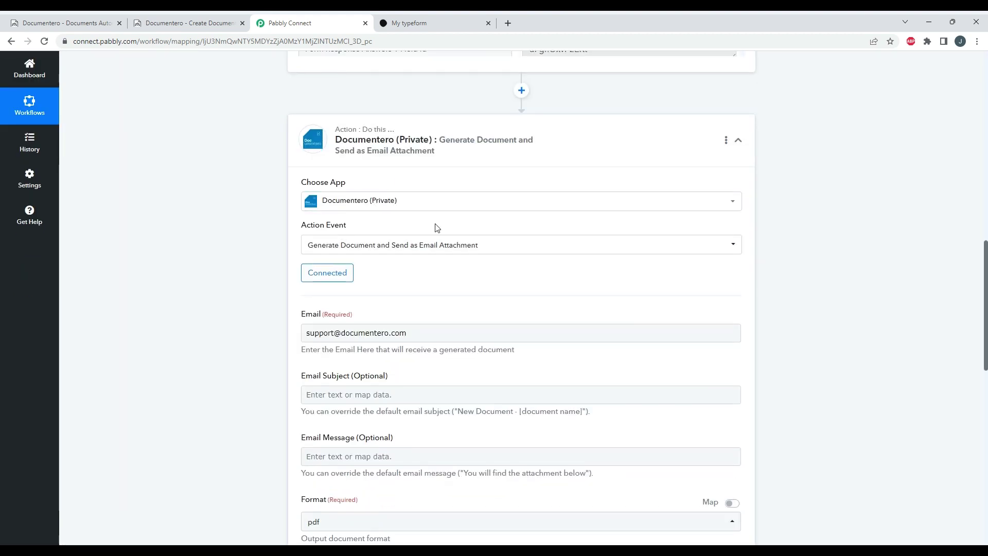
pyautogui.scroll(-10, 435, 227)
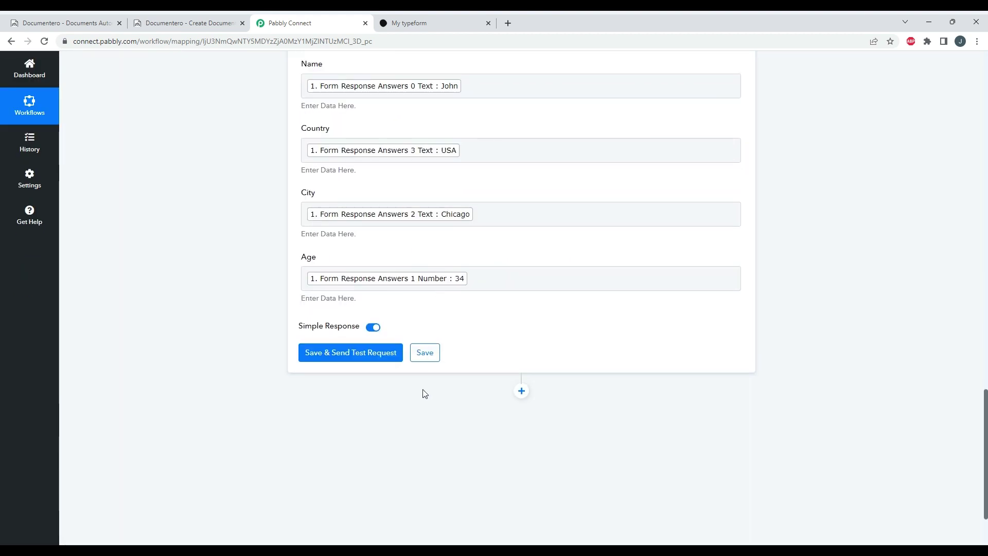
pyautogui.scroll(2, 426, 384)
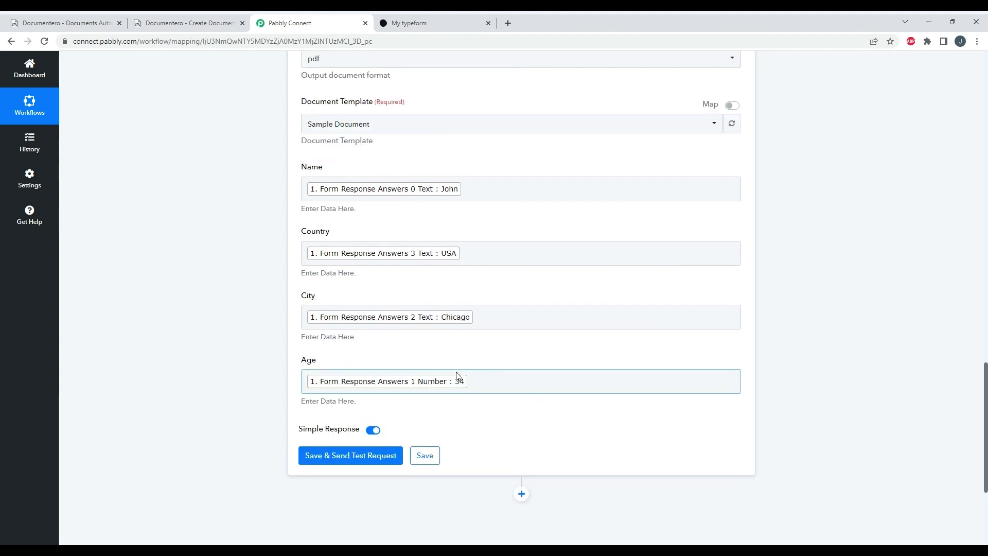
pyautogui.scroll(3, 456, 373)
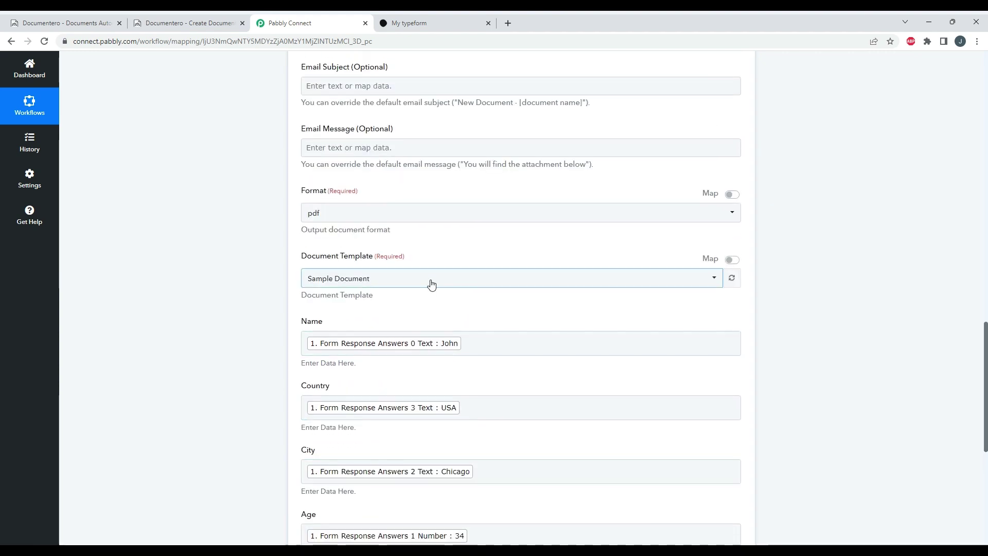
pyautogui.scroll(-5, 435, 265)
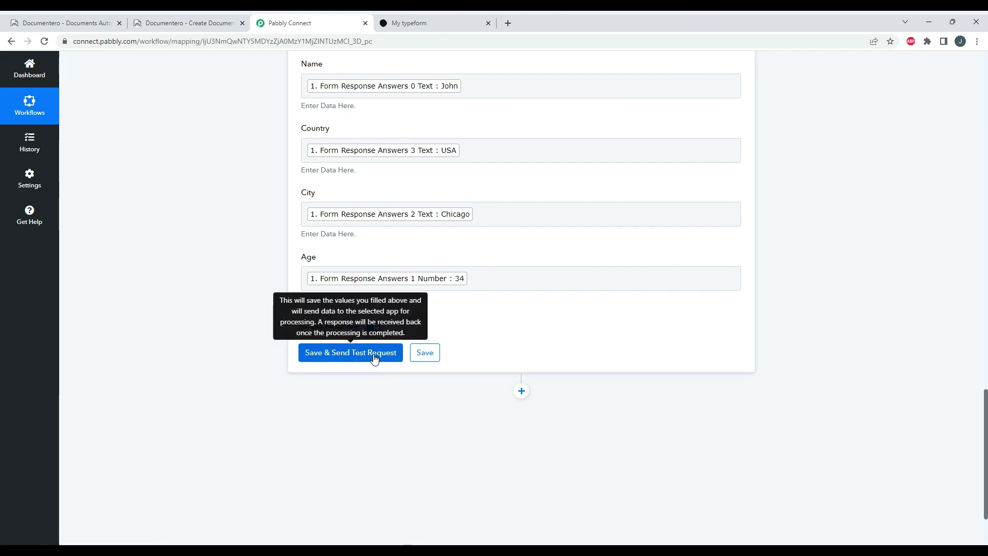
# - Send the Documentero test request to get status 200, then copy the returned sample_document PDF link
pyautogui.click(372, 355)
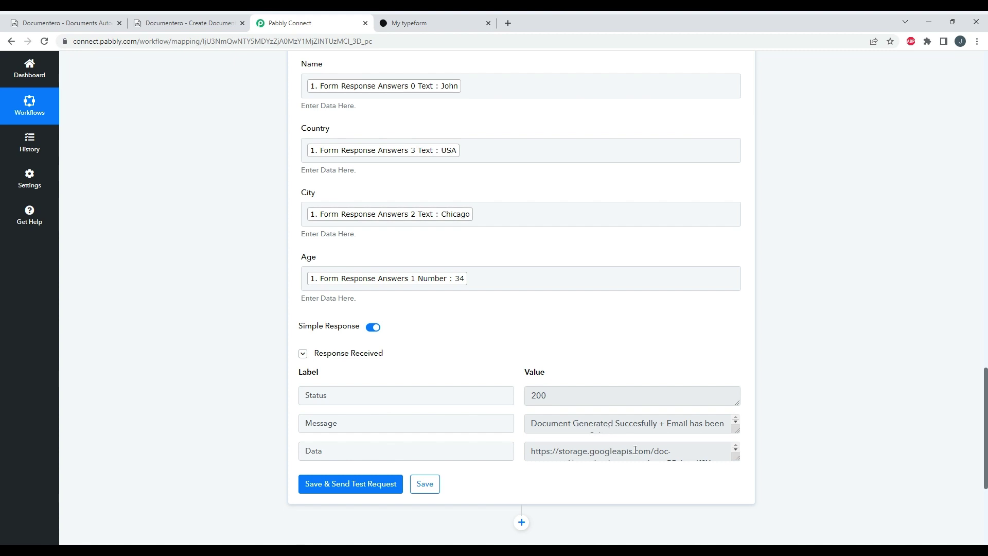
pyautogui.moveTo(735, 458); pyautogui.dragTo(735, 511)
pyautogui.click(682, 475)
pyautogui.hotkey('ctrl', 'a')
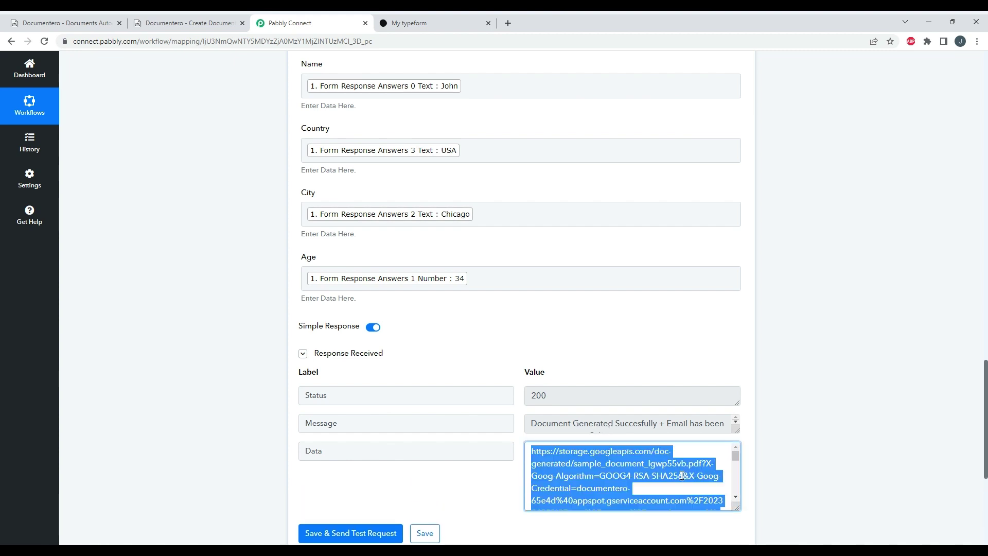
pyautogui.hotkey('ctrl', 'c')
# - Load the copied PDF link in a new tab and check Name John, Location USA Chicago, Age 34
pyautogui.click(507, 22)
pyautogui.hotkey('ctrl', 'v')
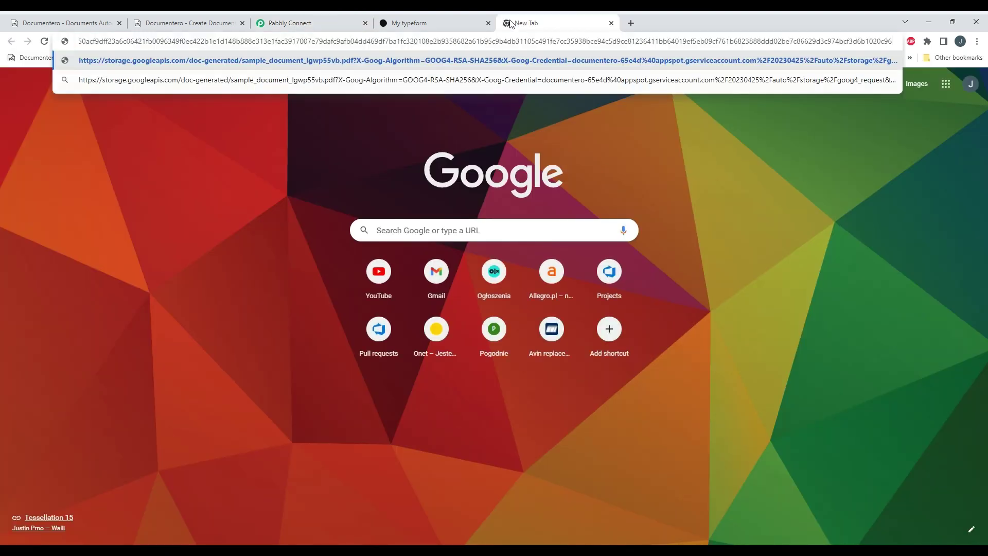
pyautogui.press('Return')
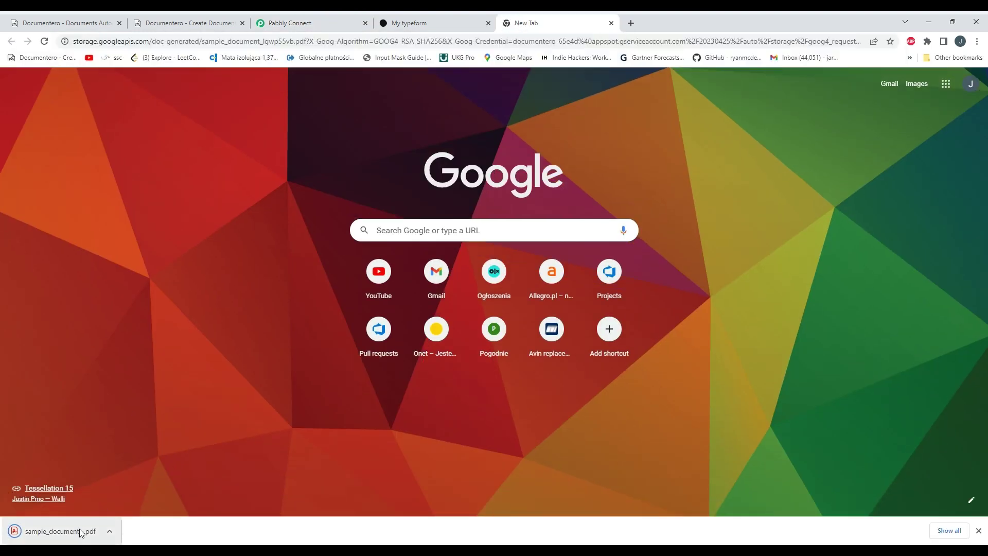
pyautogui.click(79, 530)
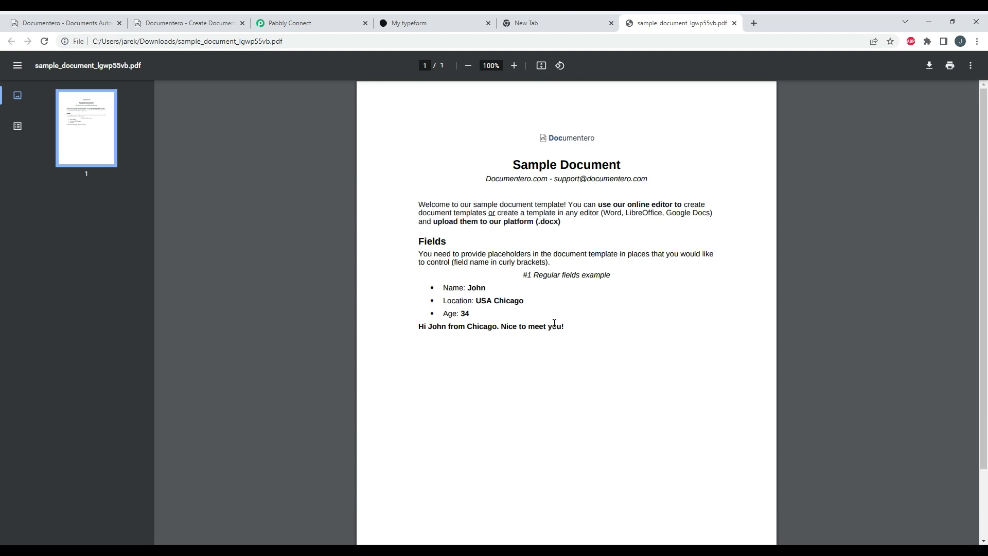
pyautogui.moveTo(467, 287); pyautogui.dragTo(552, 352)
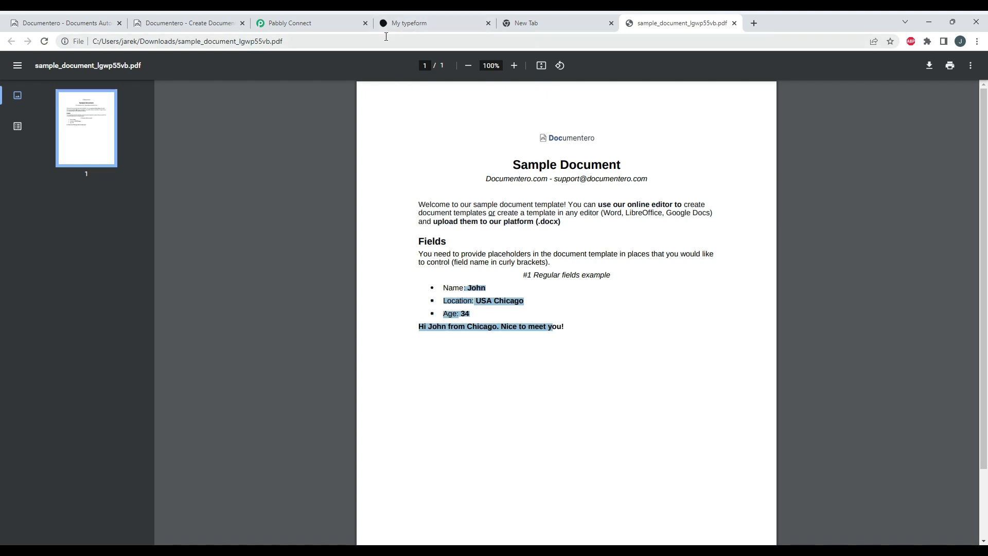
# - Save the Documentero action step and dismiss the success confirmation
pyautogui.click(406, 27)
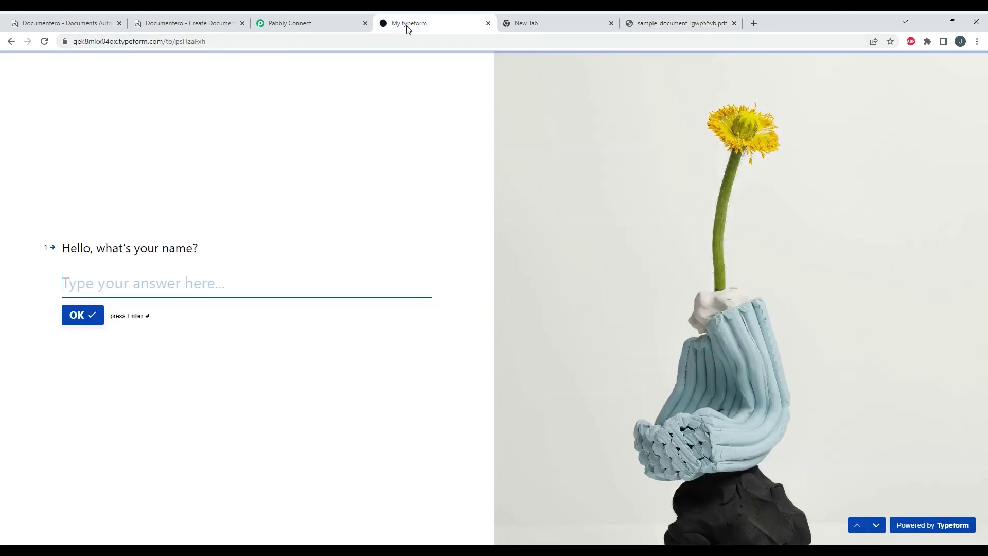
pyautogui.click(348, 27)
pyautogui.scroll(-5, 472, 358)
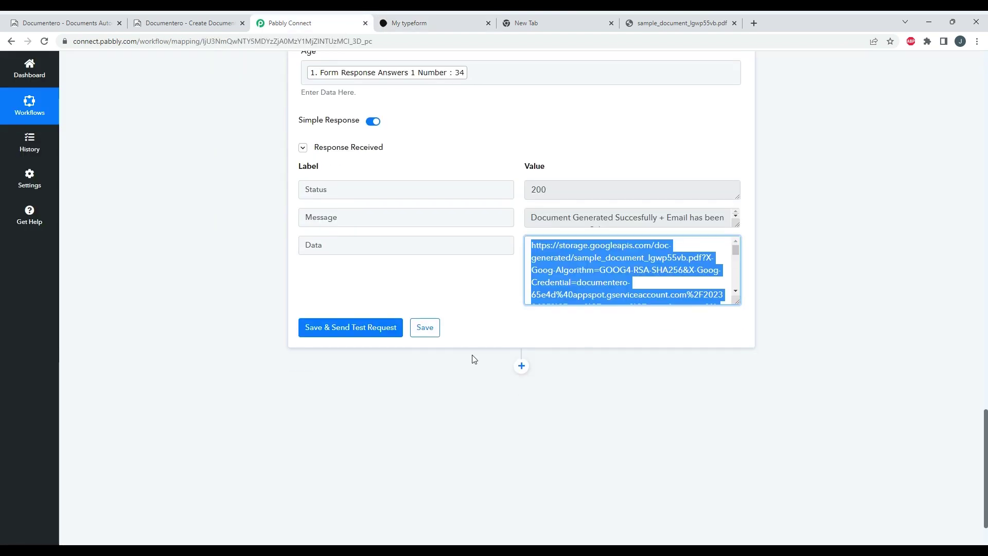
pyautogui.click(425, 335)
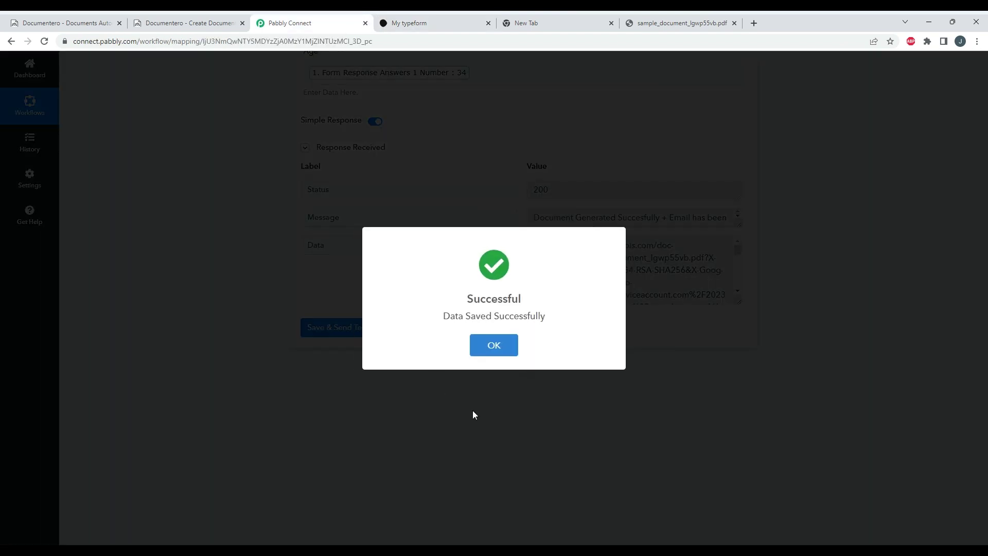
pyautogui.click(493, 345)
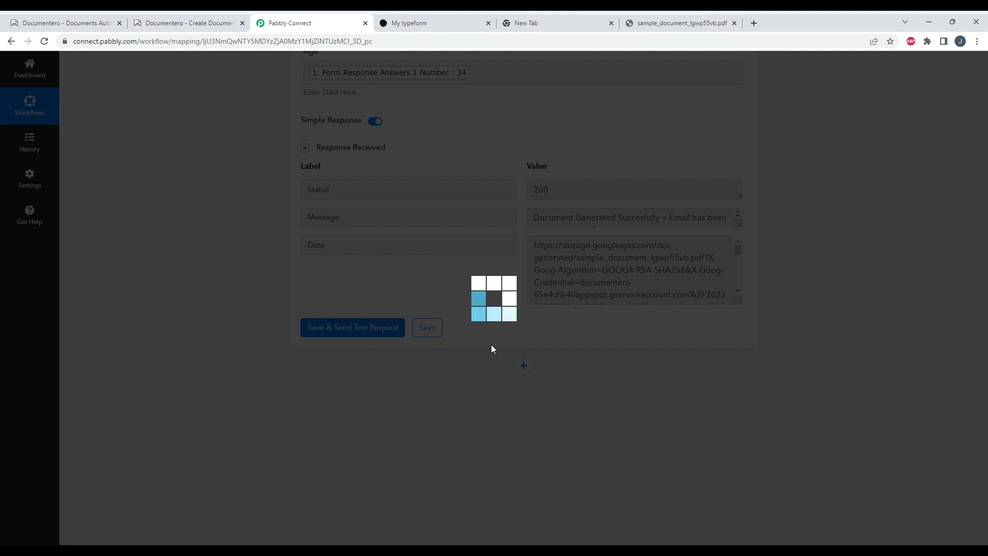
# - Save the Documentero step again and bring up the live typeform's first question
pyautogui.scroll(7, 472, 441)
pyautogui.scroll(10, 471, 441)
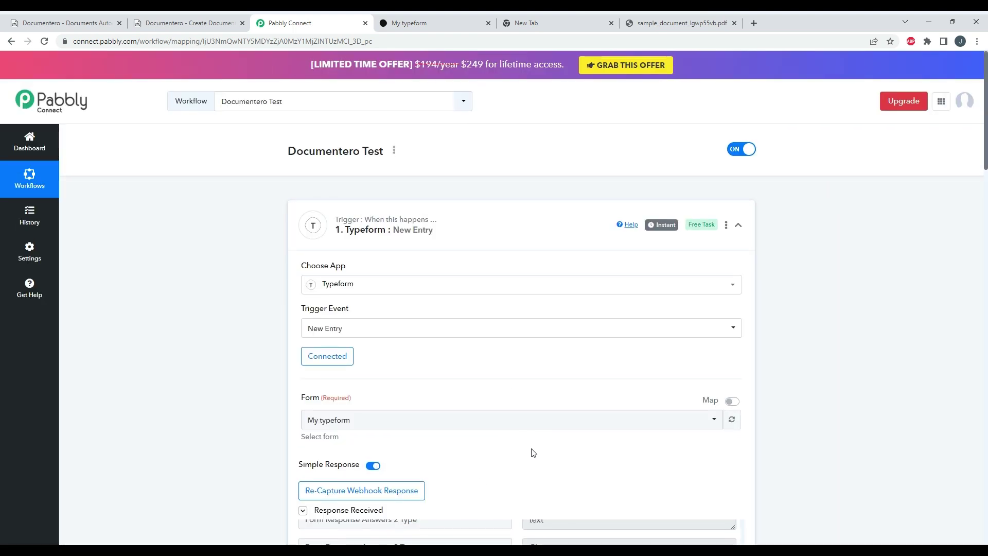
pyautogui.scroll(-7, 799, 493)
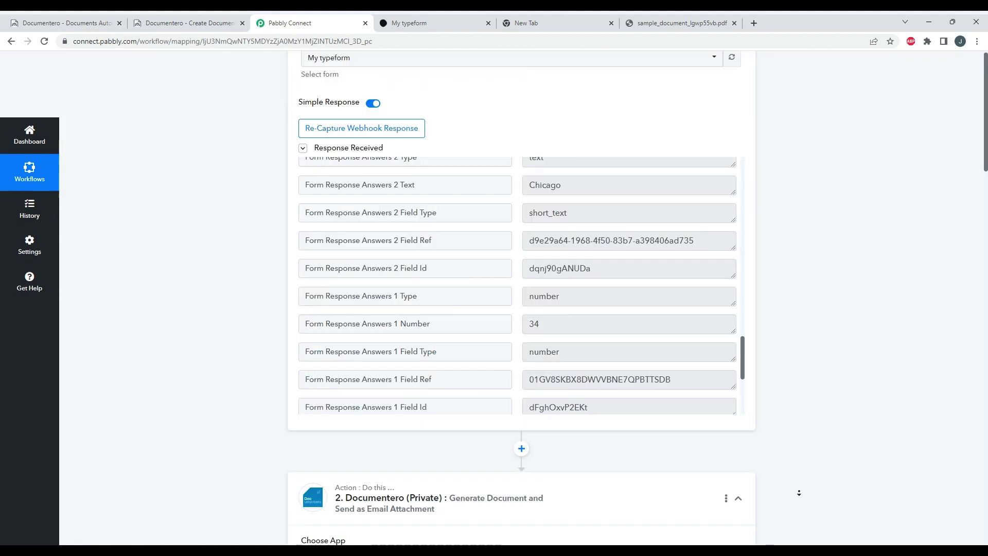
pyautogui.scroll(-15, 799, 493)
pyautogui.scroll(1, 566, 386)
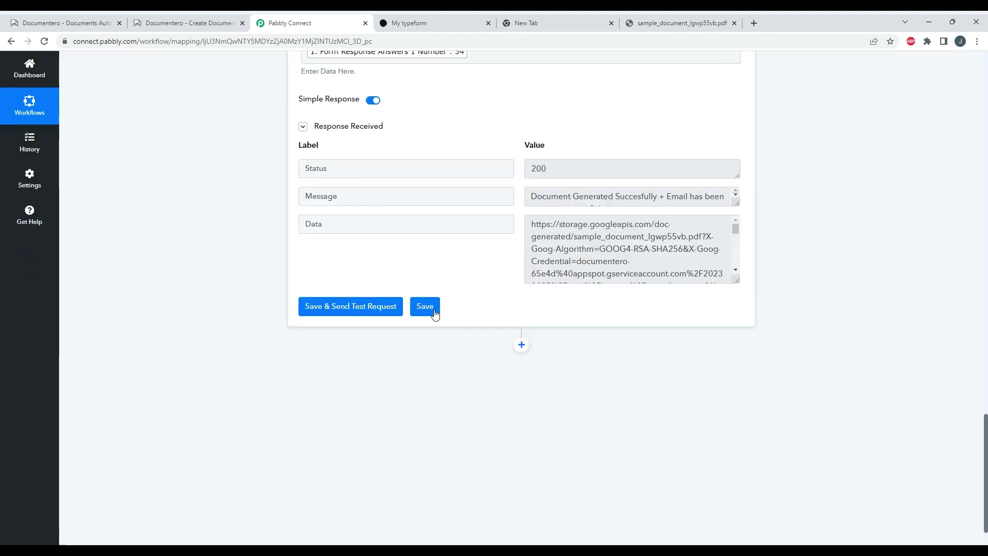
pyautogui.click(425, 307)
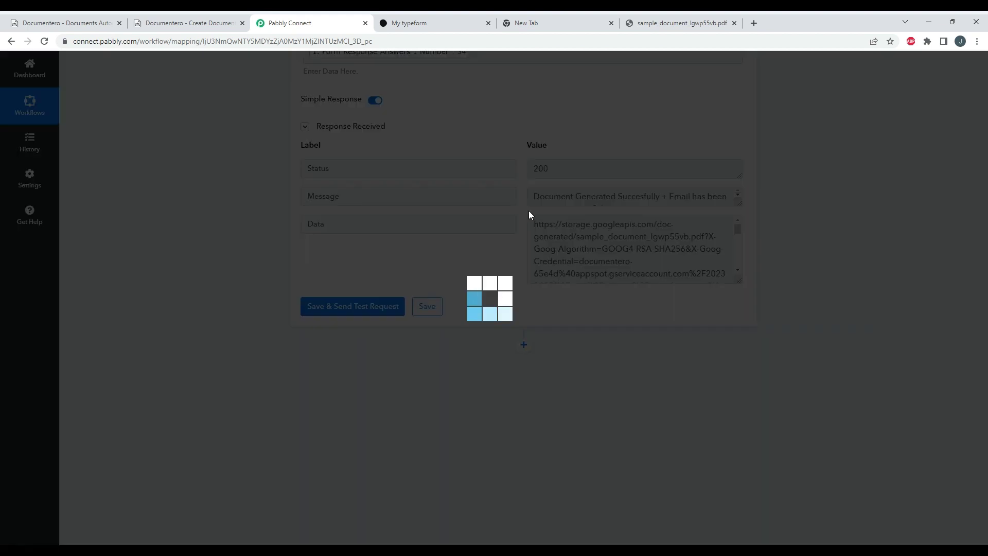
pyautogui.click(433, 30)
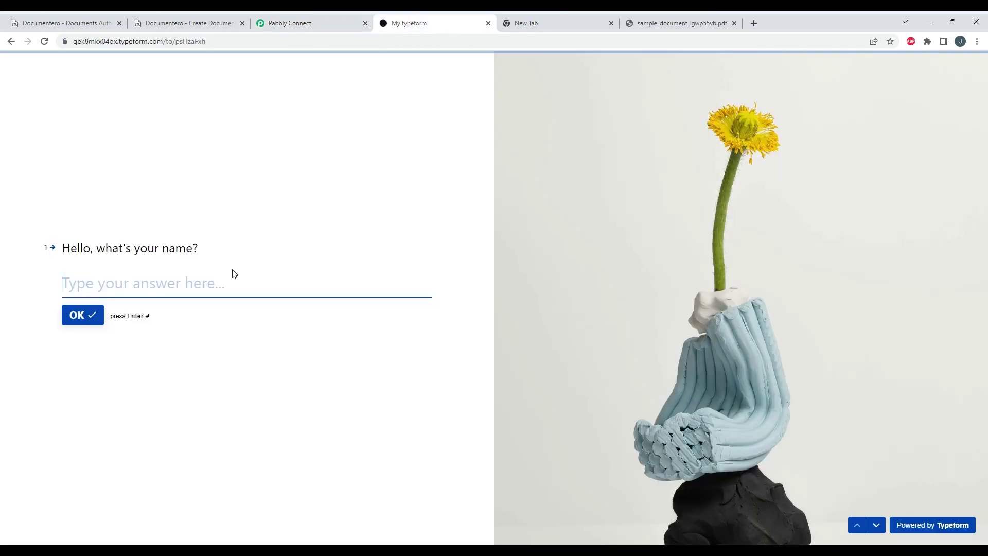
# - Answer the typeform with a name, age 50, city Odense and country Denmark
pyautogui.write('Josh')
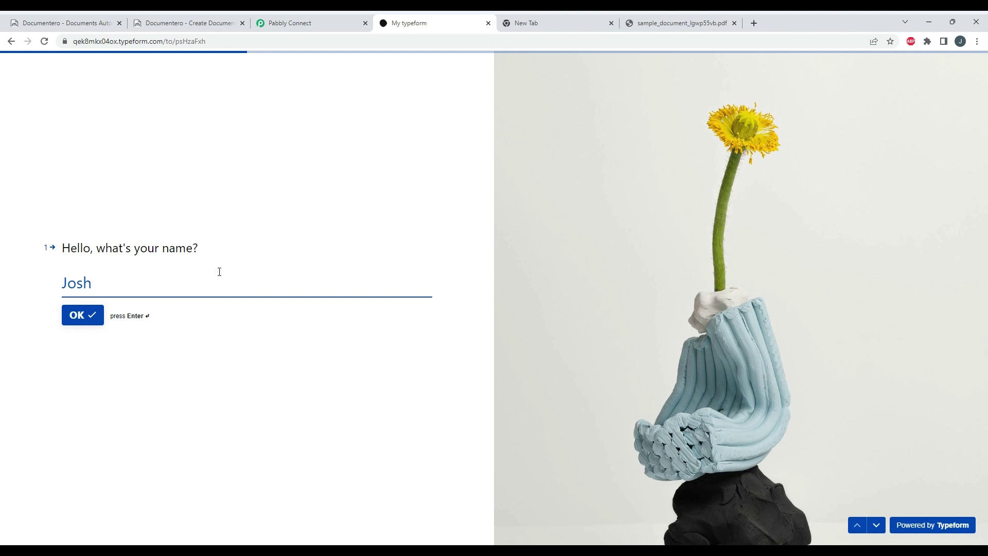
pyautogui.click(85, 320)
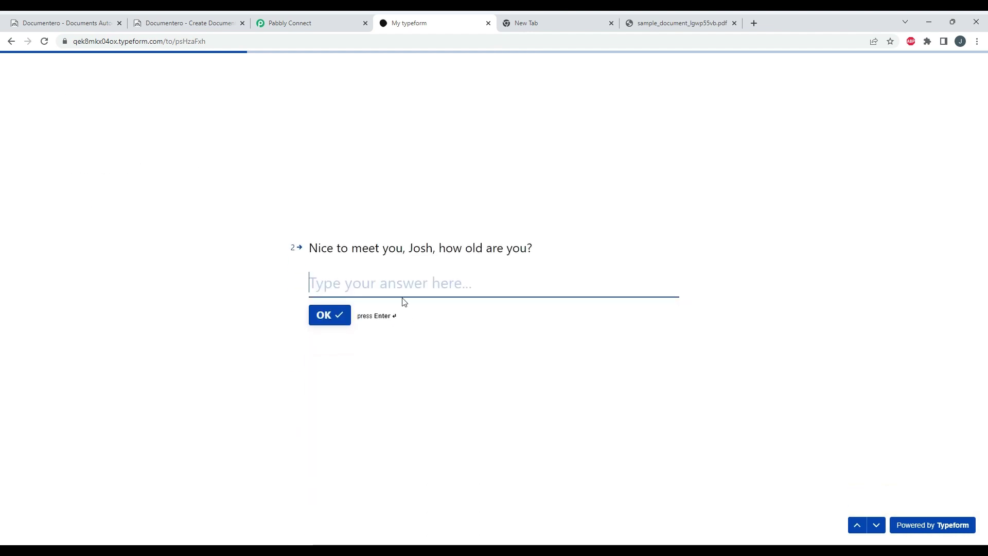
pyautogui.write('50')
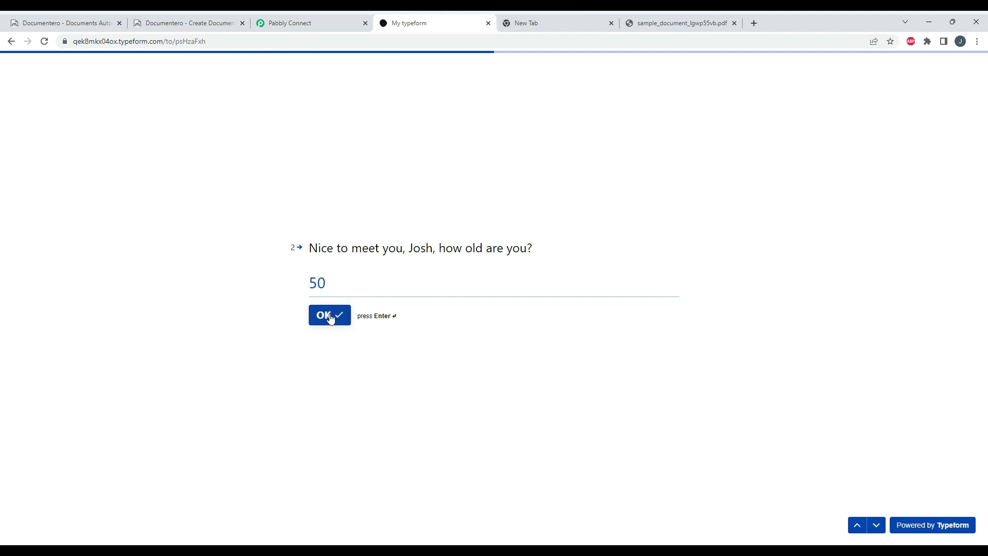
pyautogui.click(331, 315)
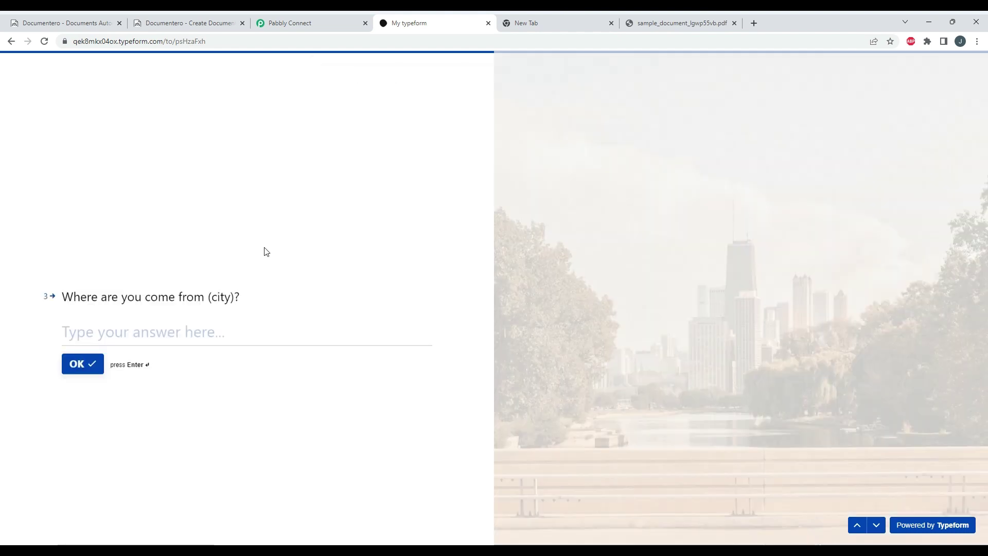
pyautogui.write('Odense')
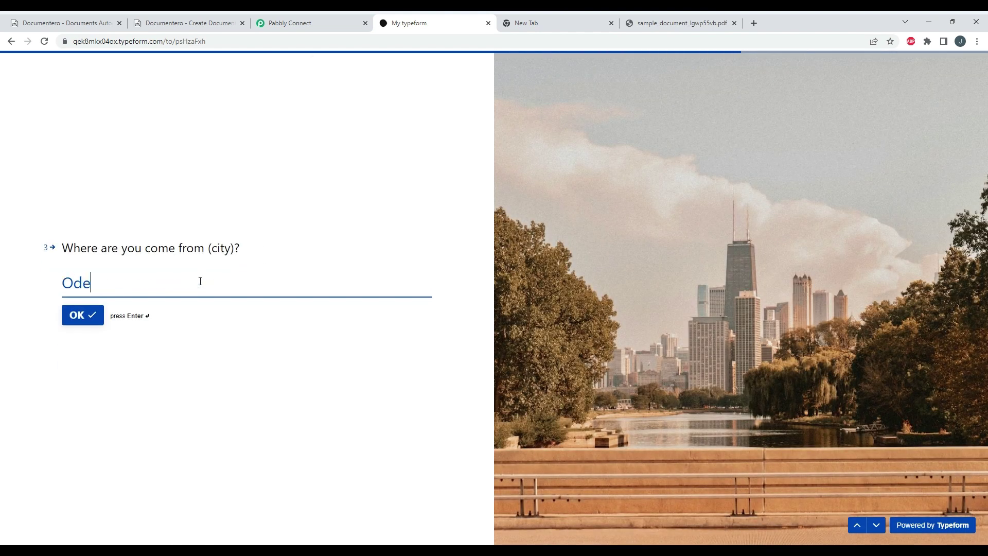
pyautogui.press('Return')
pyautogui.write('Denmark')
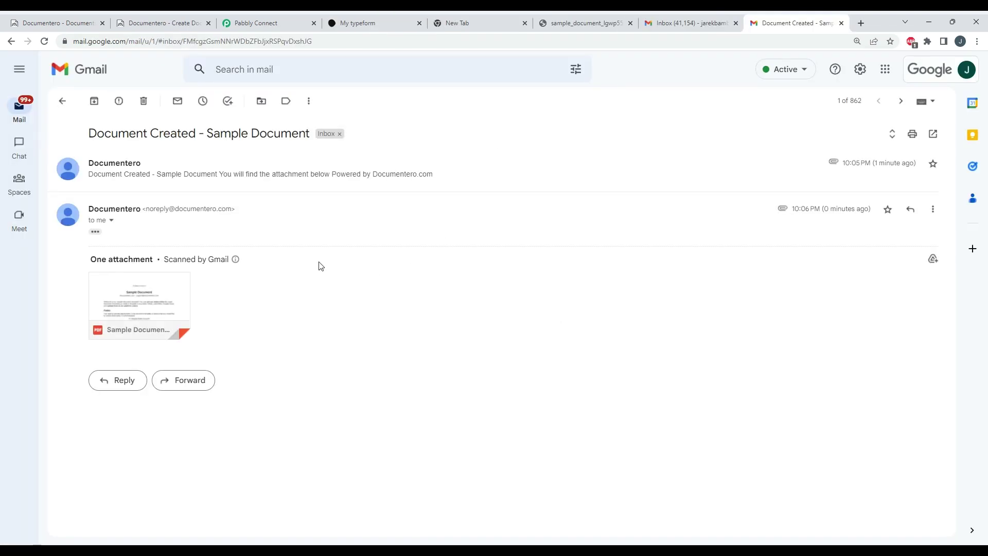
# - Preview the new email's Sample Document.pdf showing Denmark Odense and age 50
pyautogui.moveTo(170, 306)
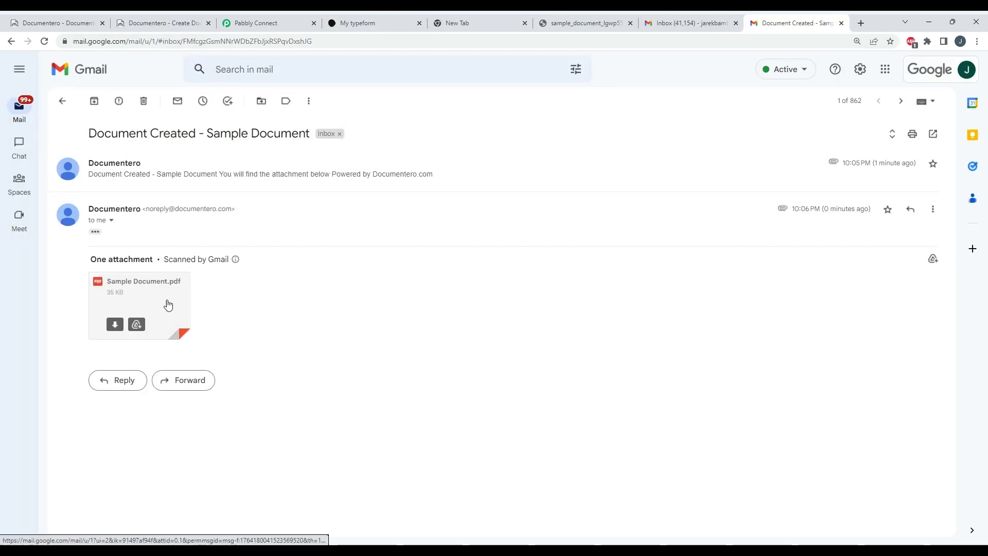
pyautogui.click(172, 294)
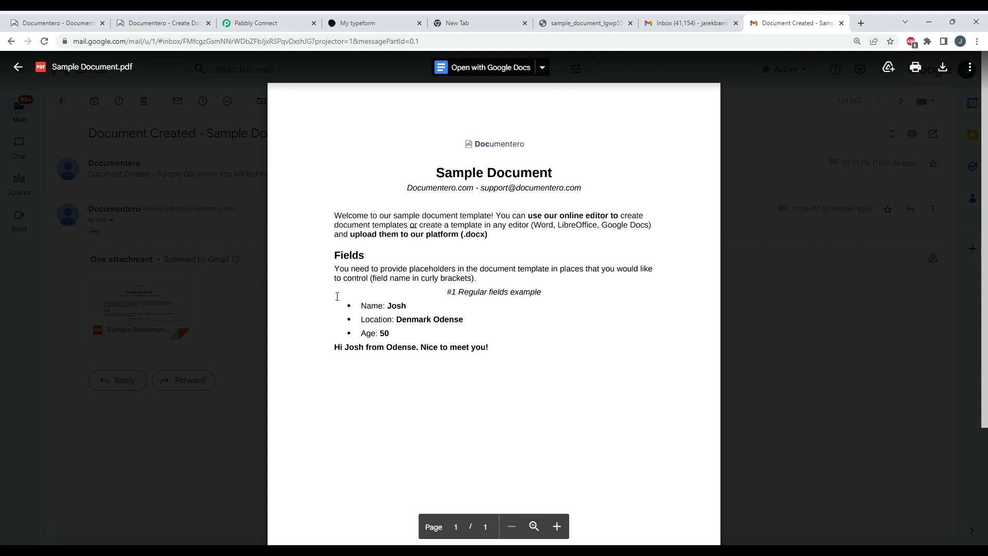
pyautogui.click(221, 323)
# - Compare it with the earlier Documentero email's PDF name and location lines
pyautogui.click(204, 174)
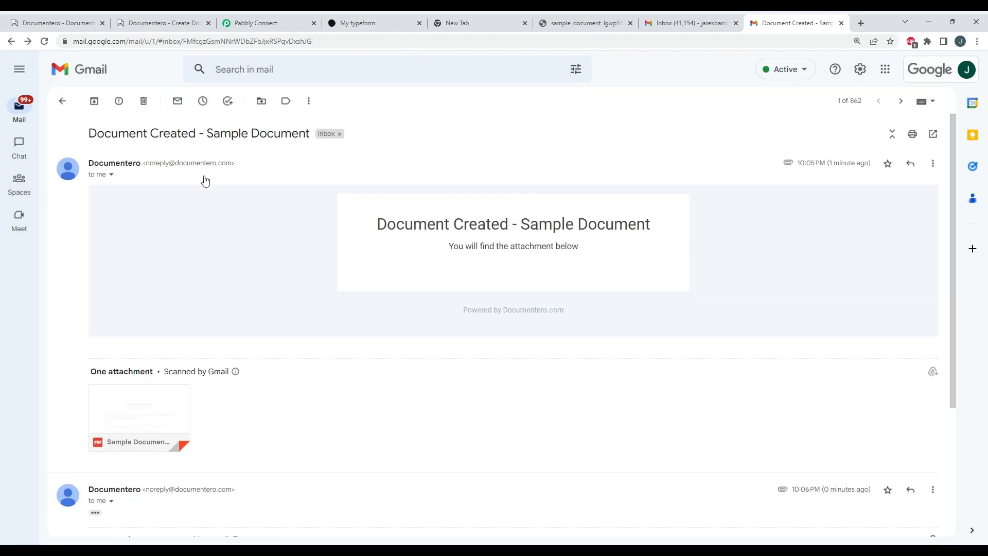
pyautogui.click(151, 414)
pyautogui.moveTo(361, 304); pyautogui.dragTo(424, 324)
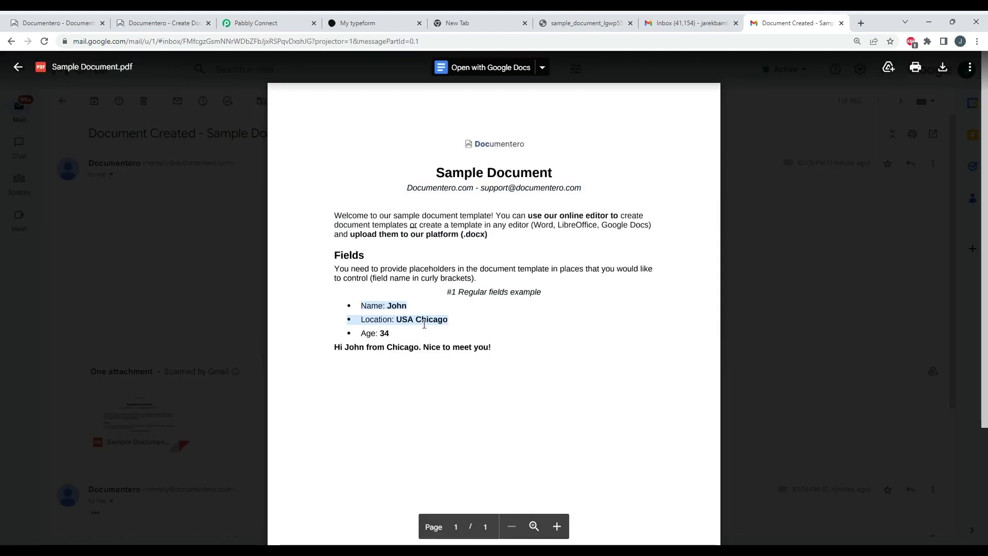
pyautogui.click(142, 263)
pyautogui.click(281, 23)
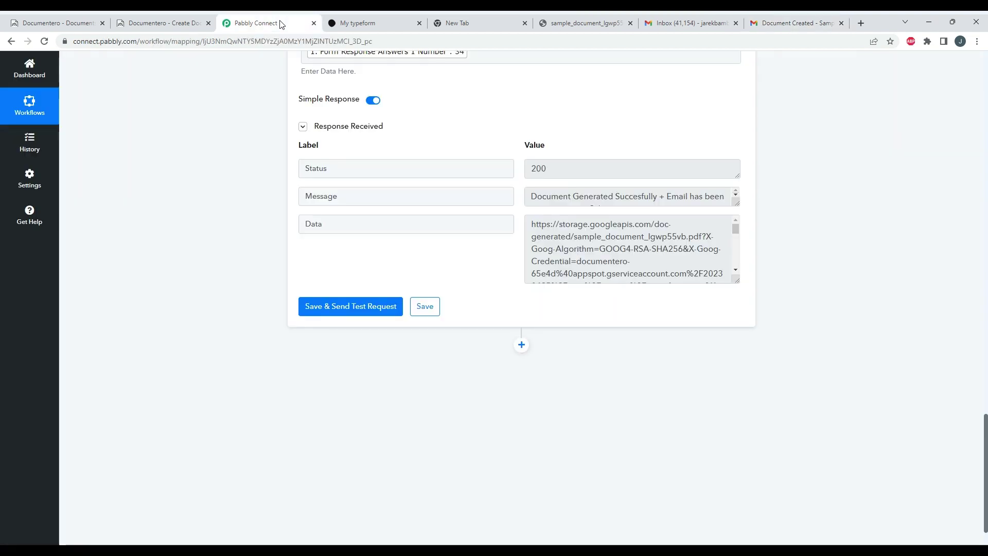
pyautogui.scroll(5, 299, 262)
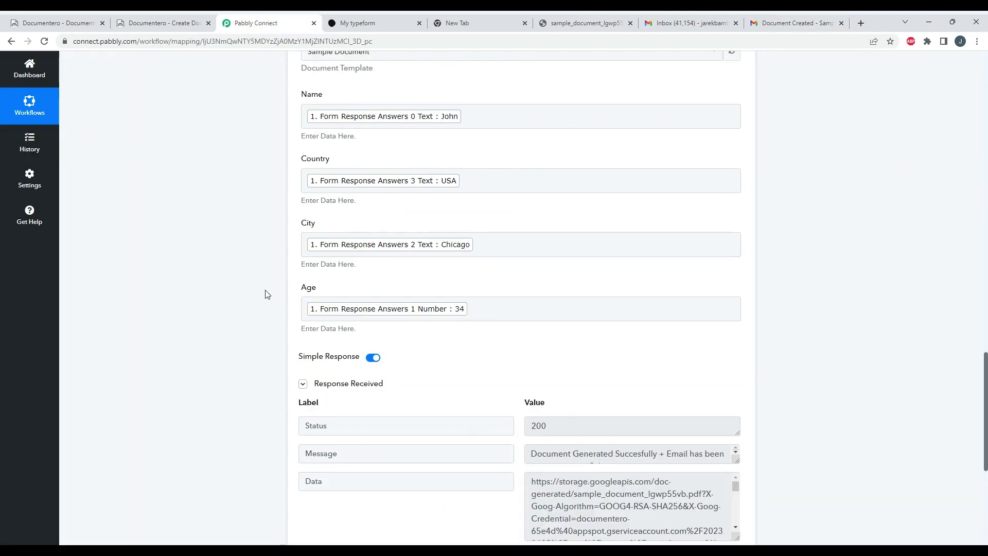